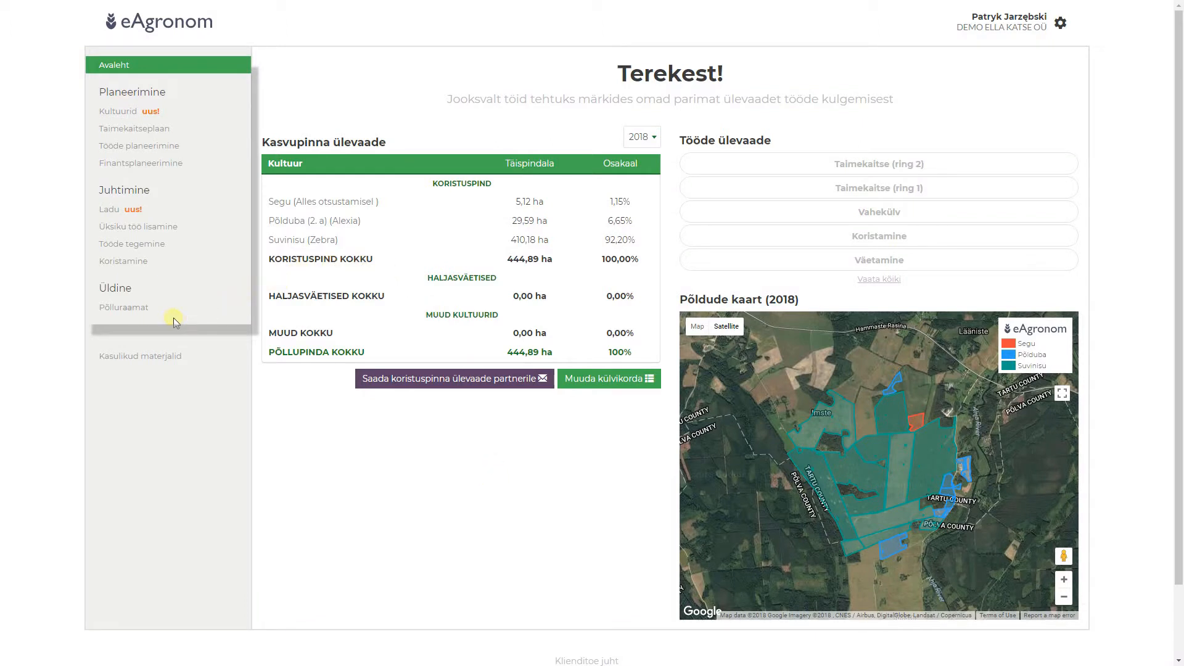
Step: Open the field book and review the details of the field kooltius, including its editable general info, without changing anything
click(281, 350)
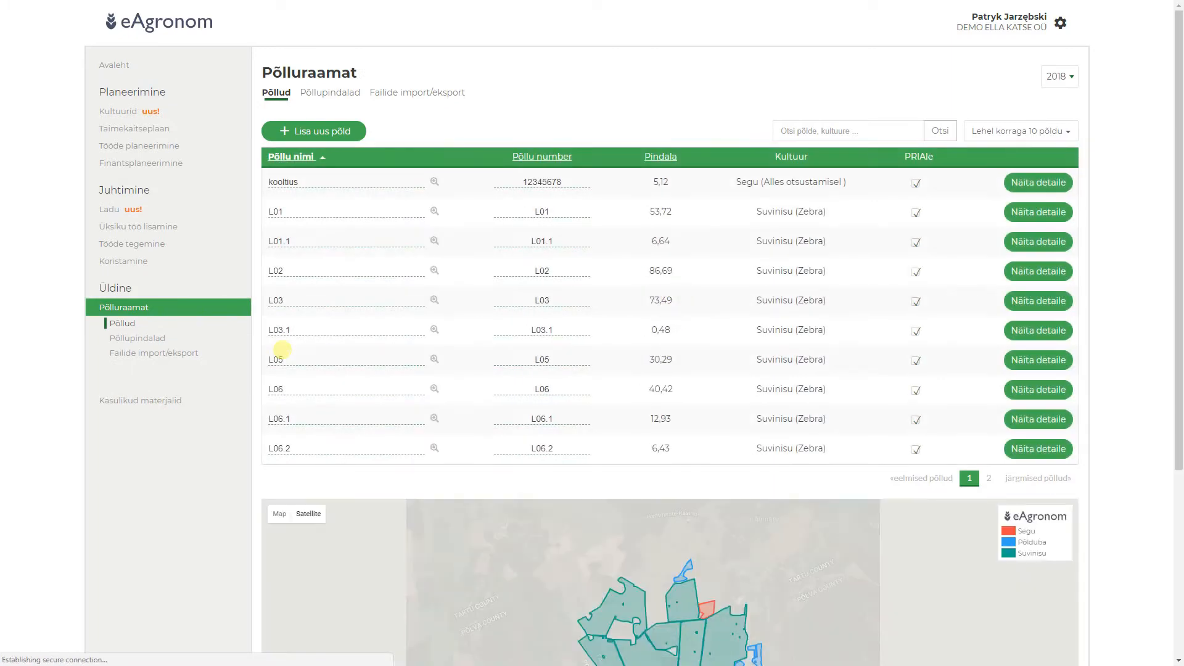
click(1038, 182)
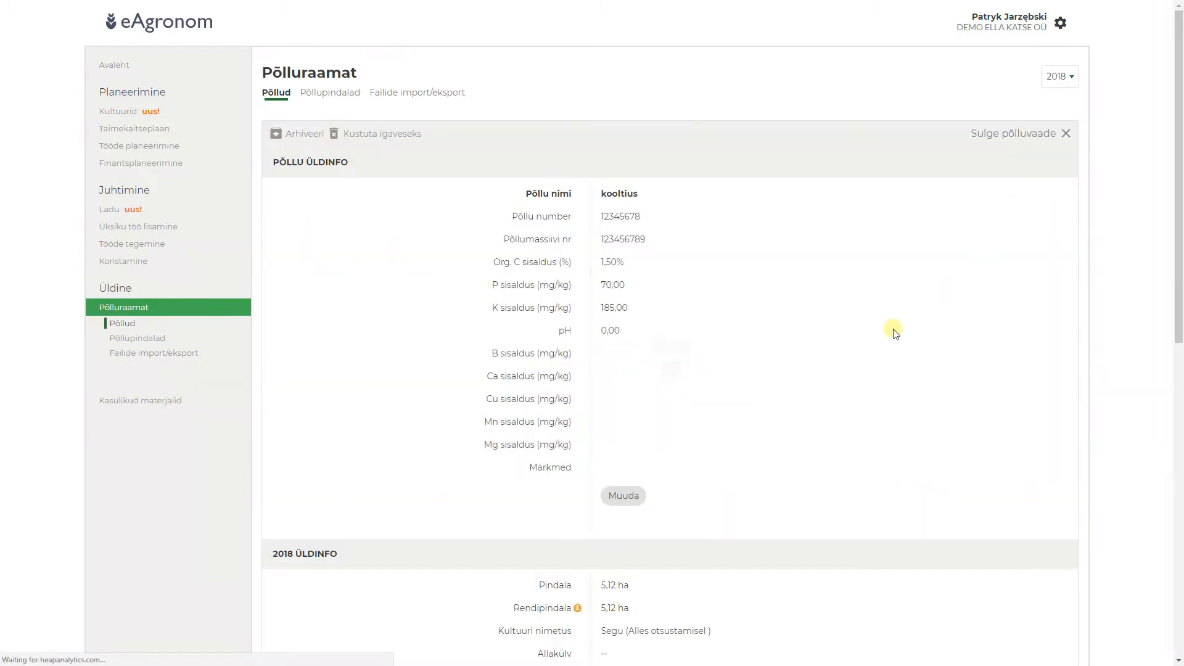
scroll(895, 333, down, 1)
scroll(895, 333, down, 3)
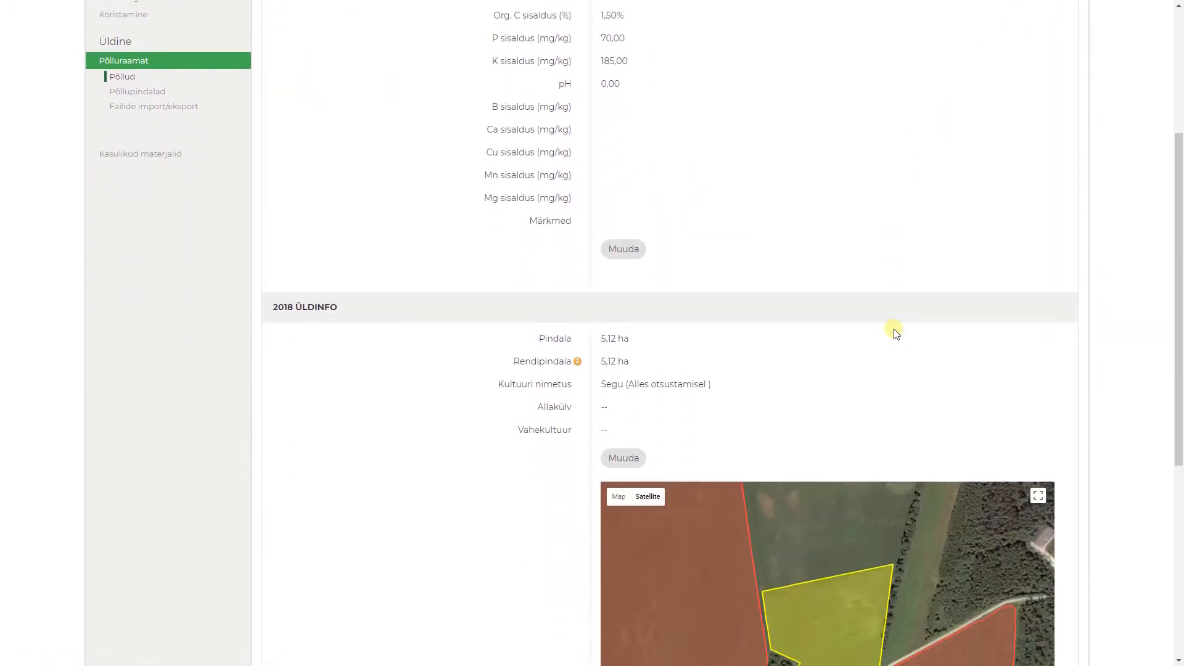
scroll(1121, 370, down, 3)
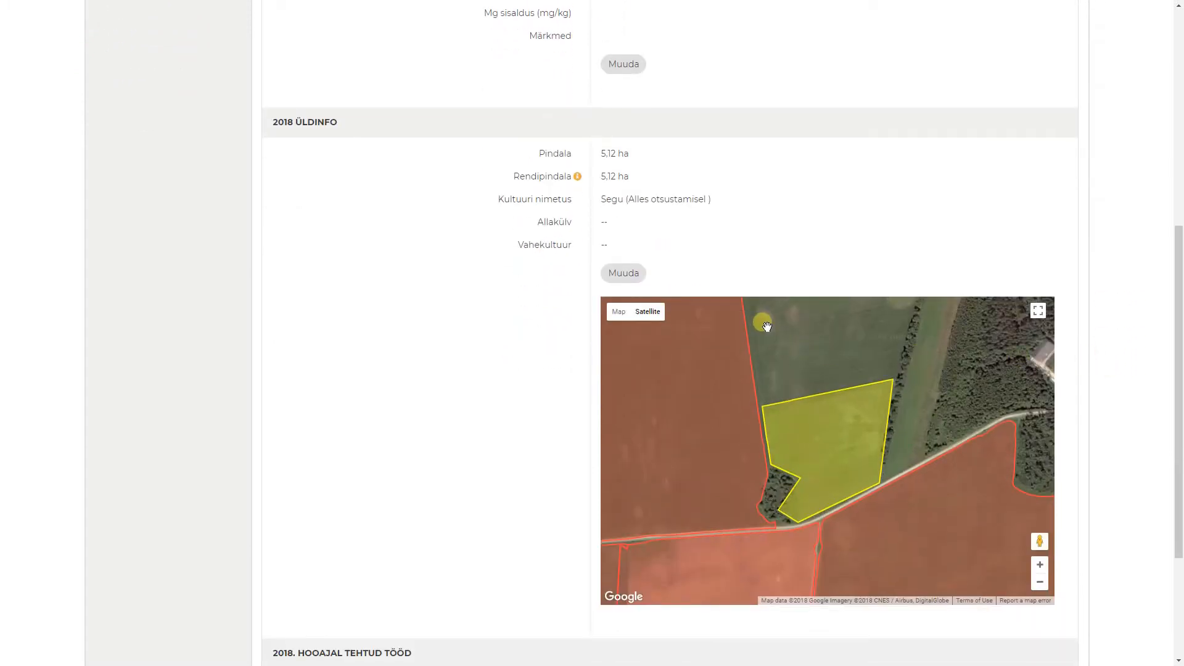
scroll(678, 273, up, 4)
scroll(676, 287, up, 1)
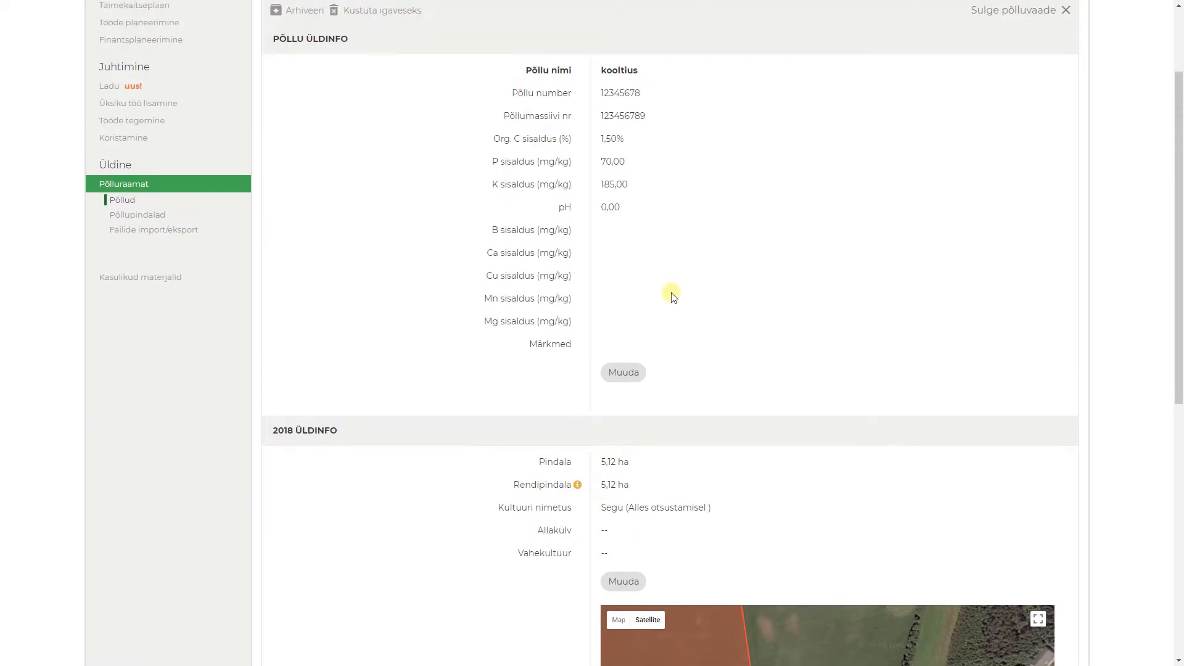
click(633, 373)
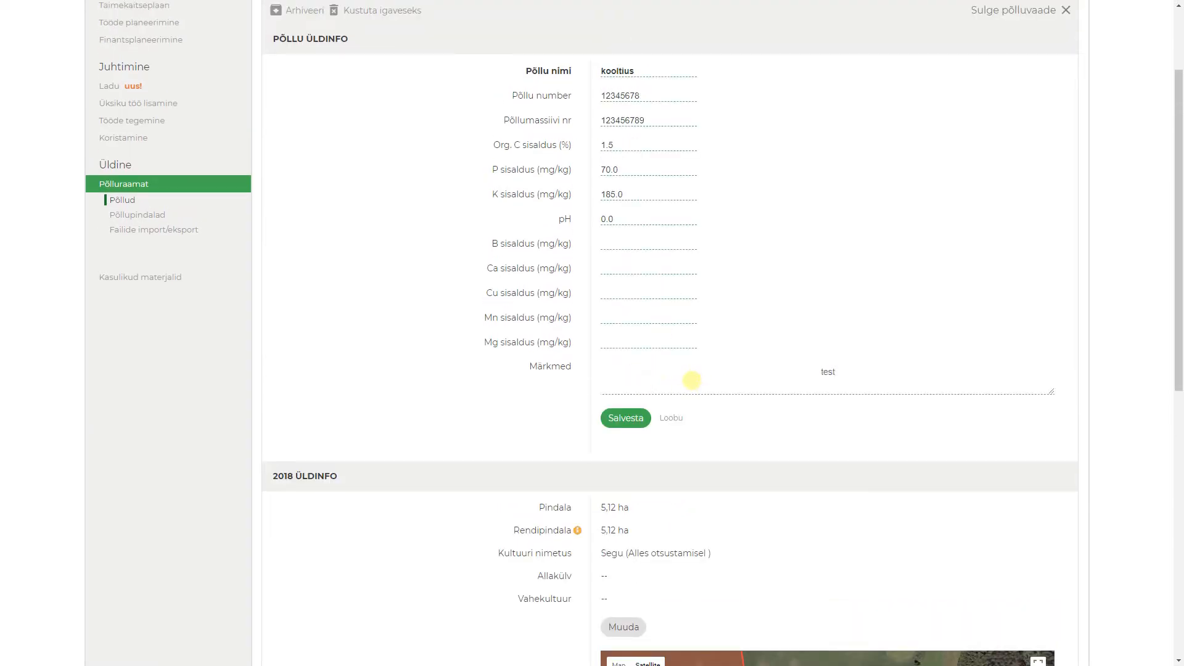
click(654, 413)
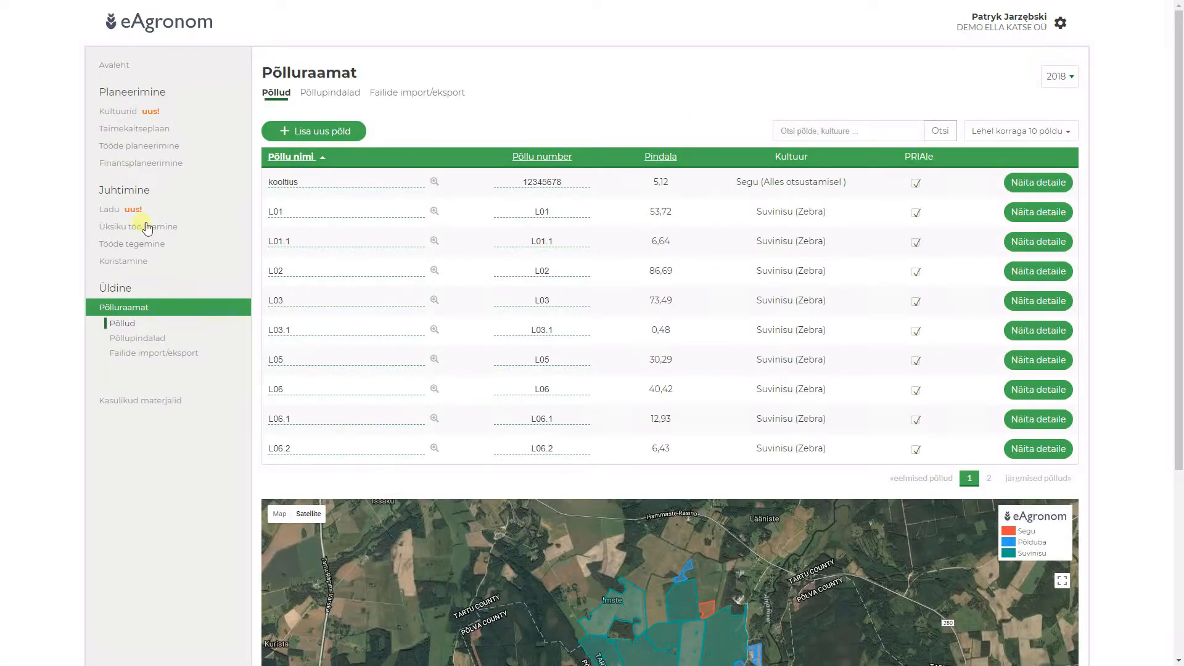
Step: Open the crop rotation for season 2017, switch it to the Minevik view and show the map
click(126, 115)
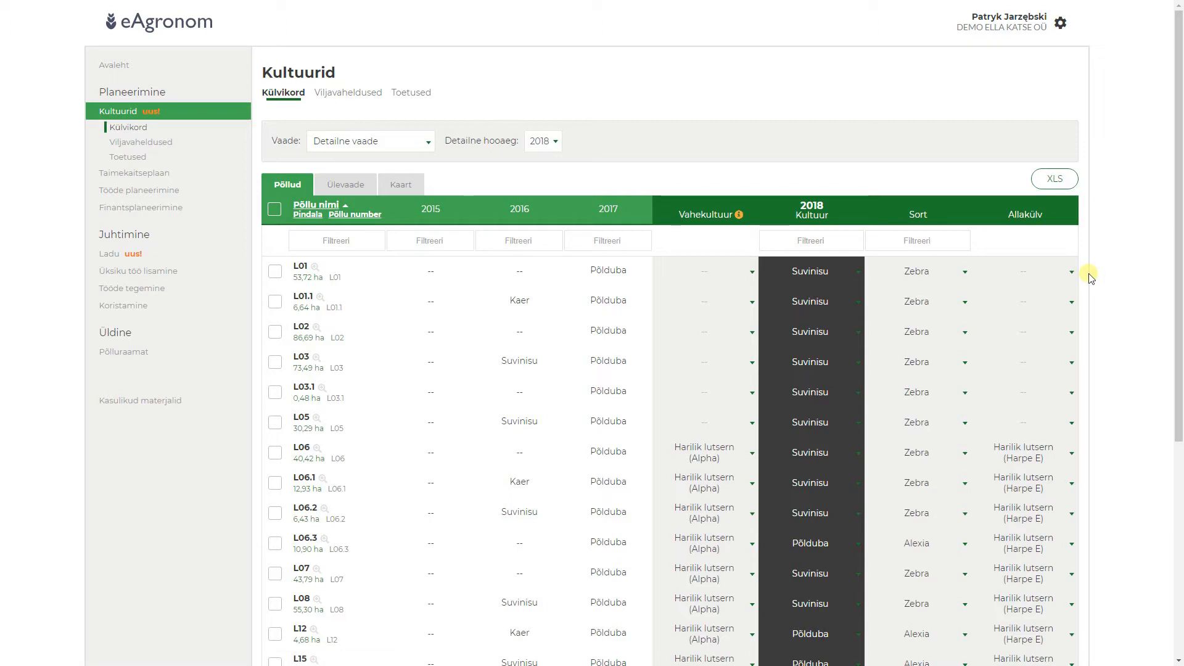
click(134, 115)
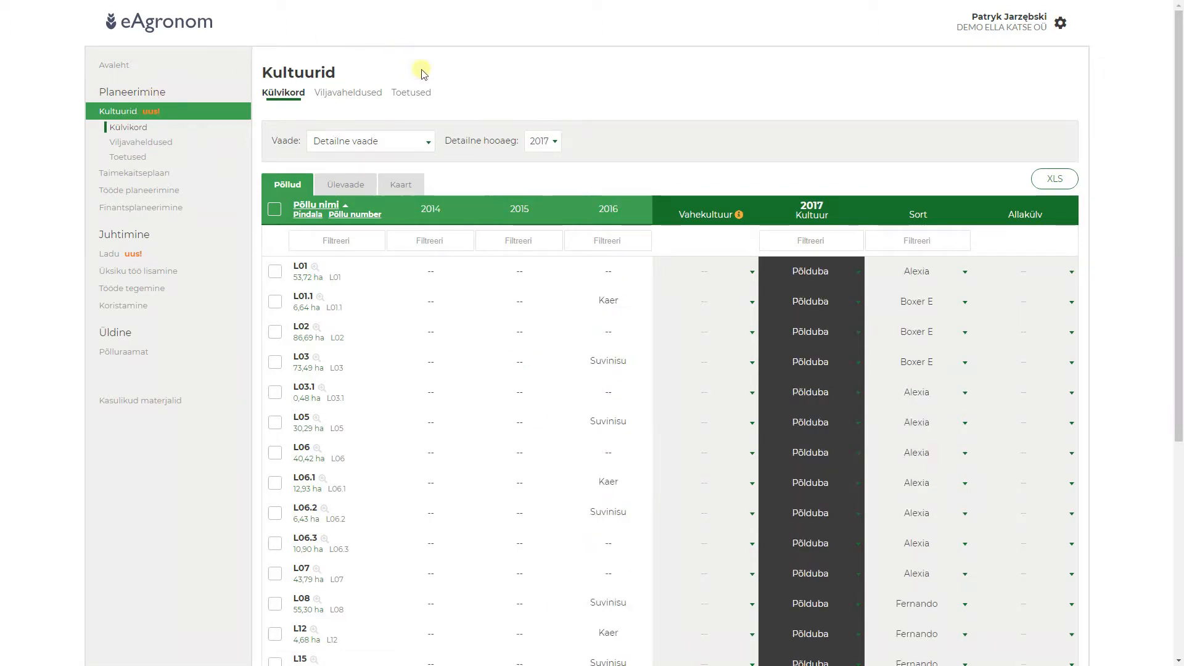
click(377, 140)
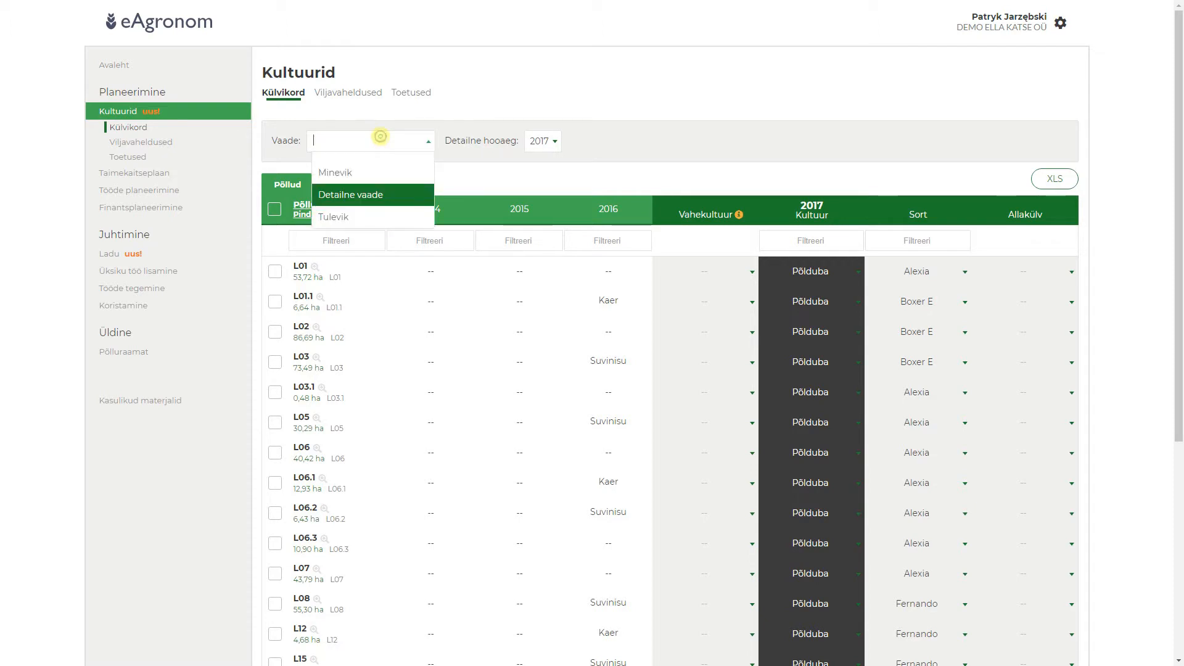
click(368, 176)
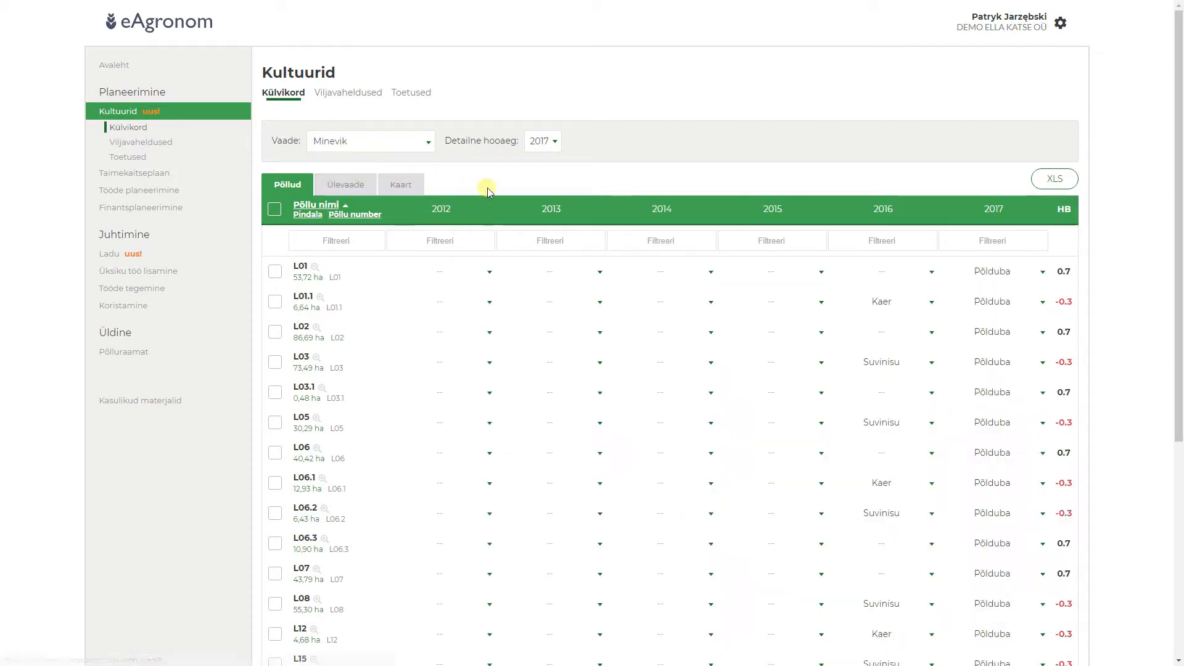
click(414, 183)
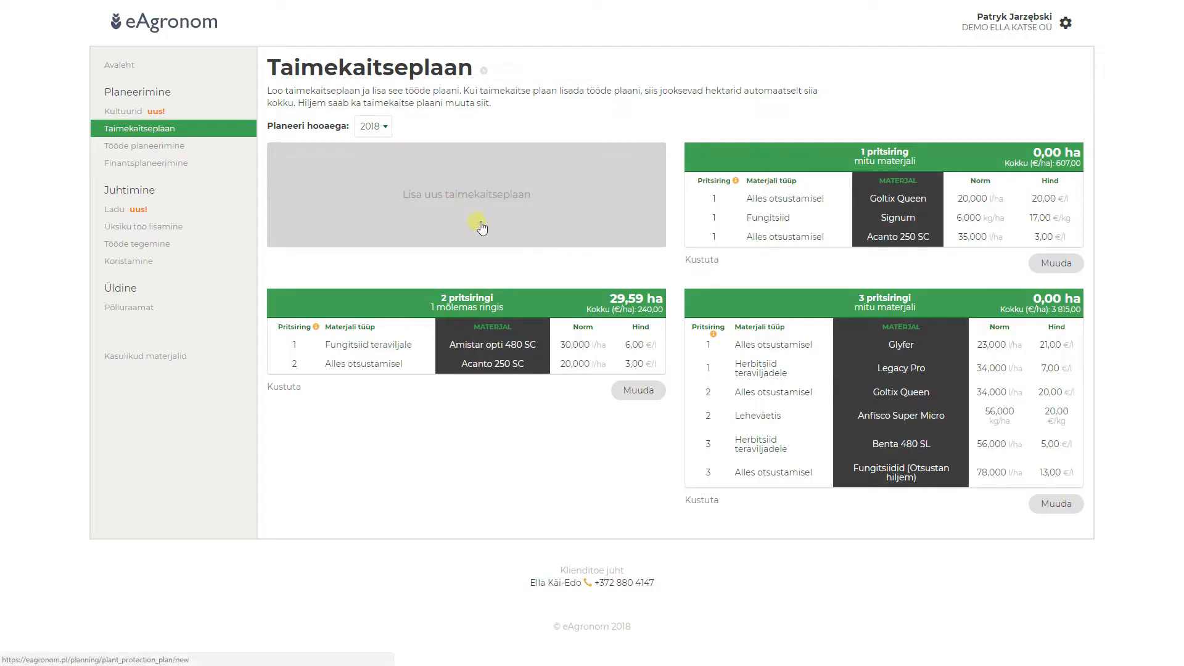
Step: Start a new 2018 plant protection plan with the material Edmundo at a norm of 12 l/ha in spray round 1
click(506, 246)
click(542, 217)
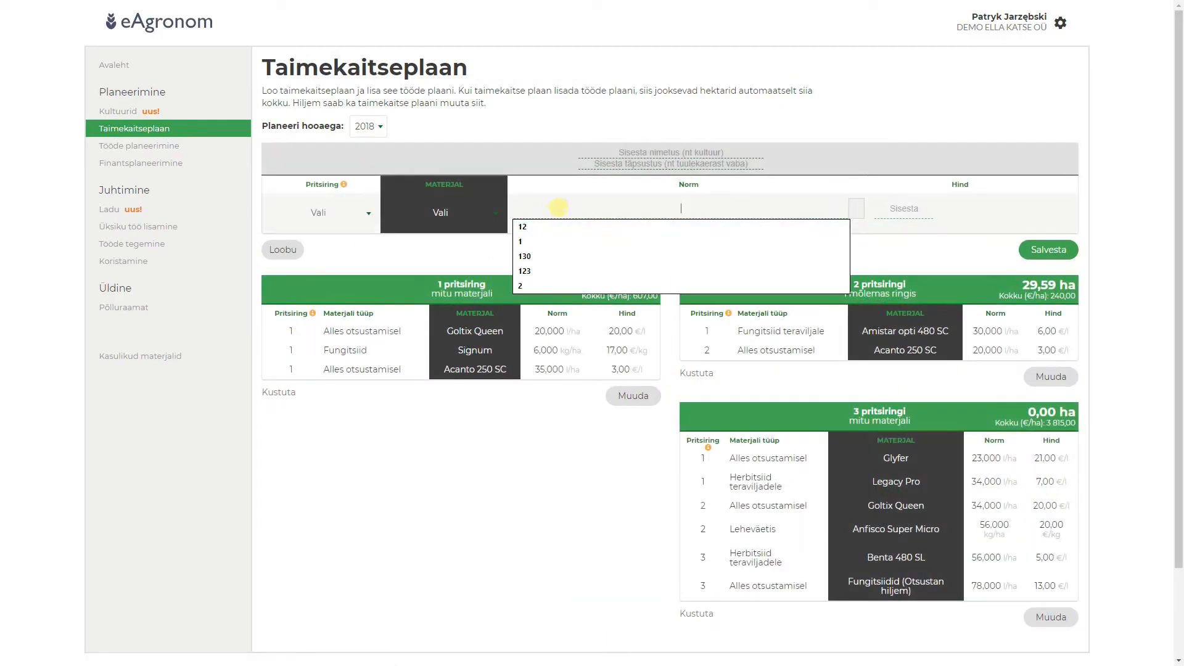
text(12)
click(440, 212)
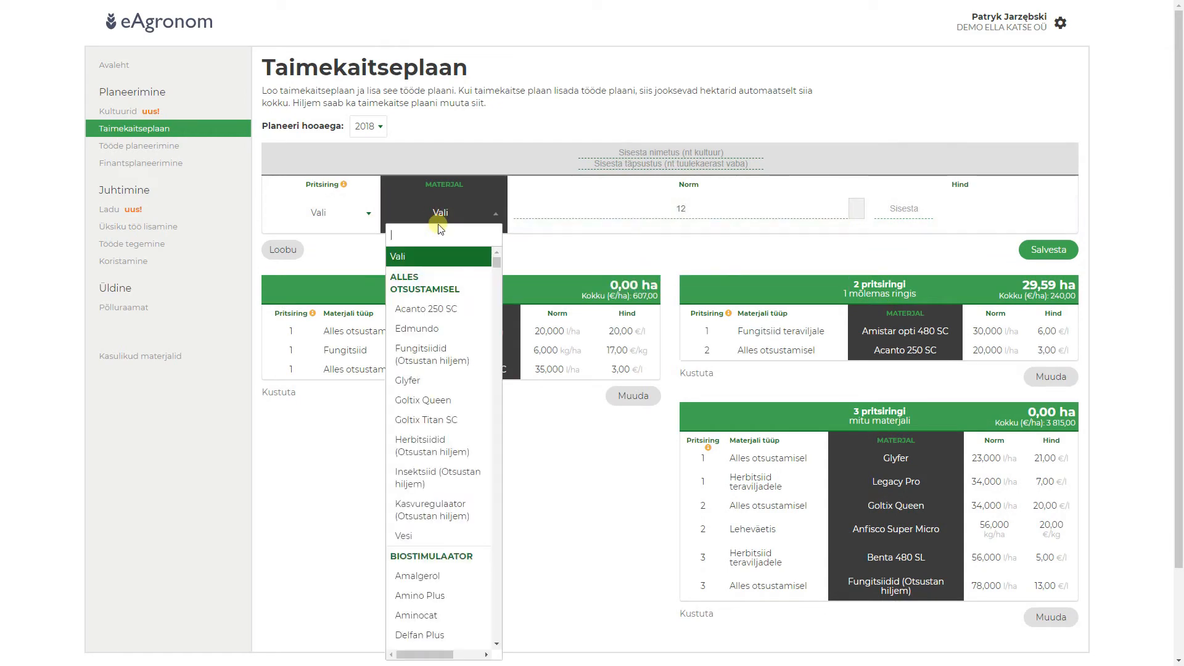
click(425, 329)
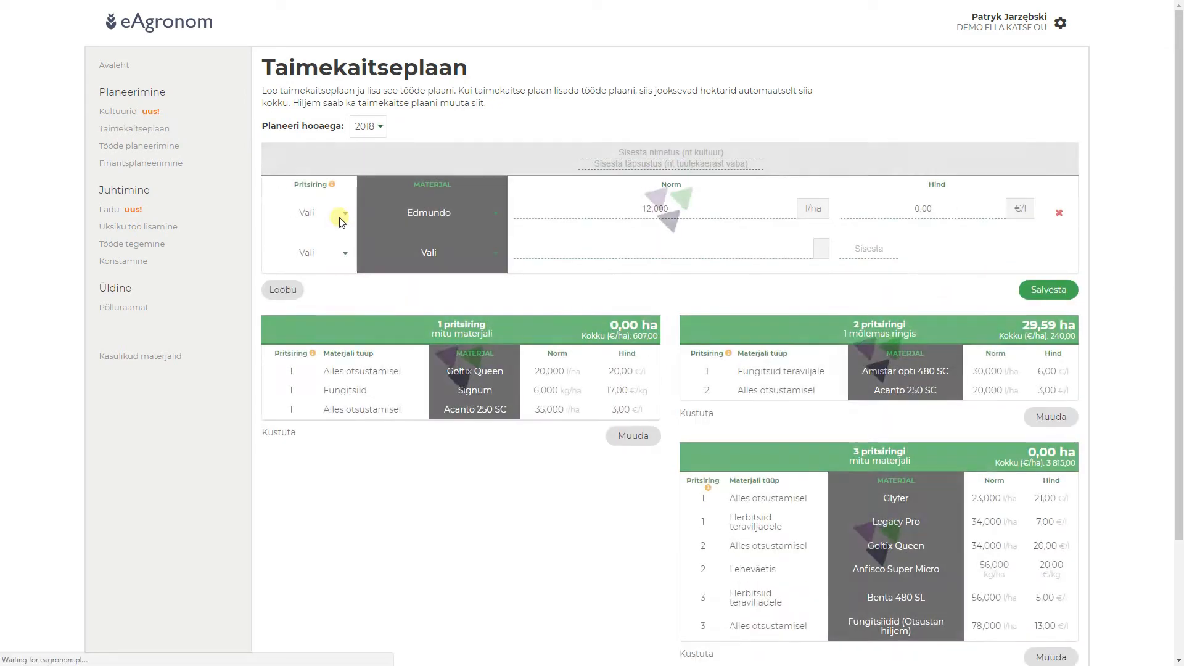
click(333, 216)
click(327, 275)
Step: Enter Test as the plan's name and description, set Edmundo's price to 100 €/l and save the plan
click(632, 152)
text(Test)
key(Tab)
text(Te)
click(961, 208)
text(100)
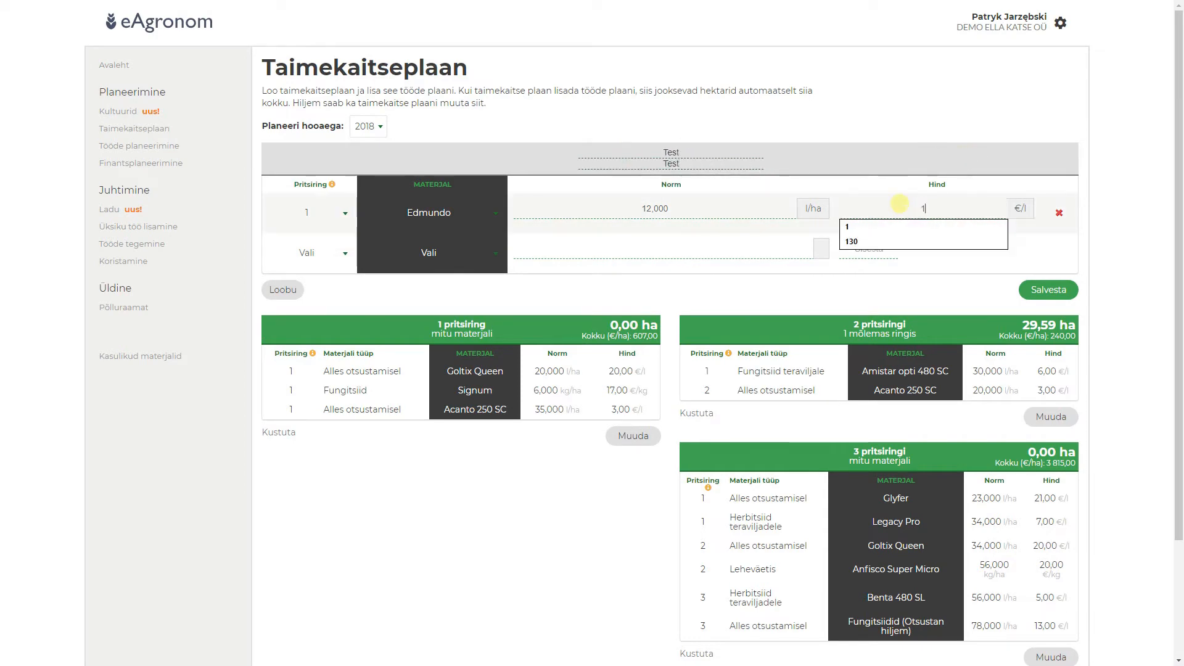
click(1018, 288)
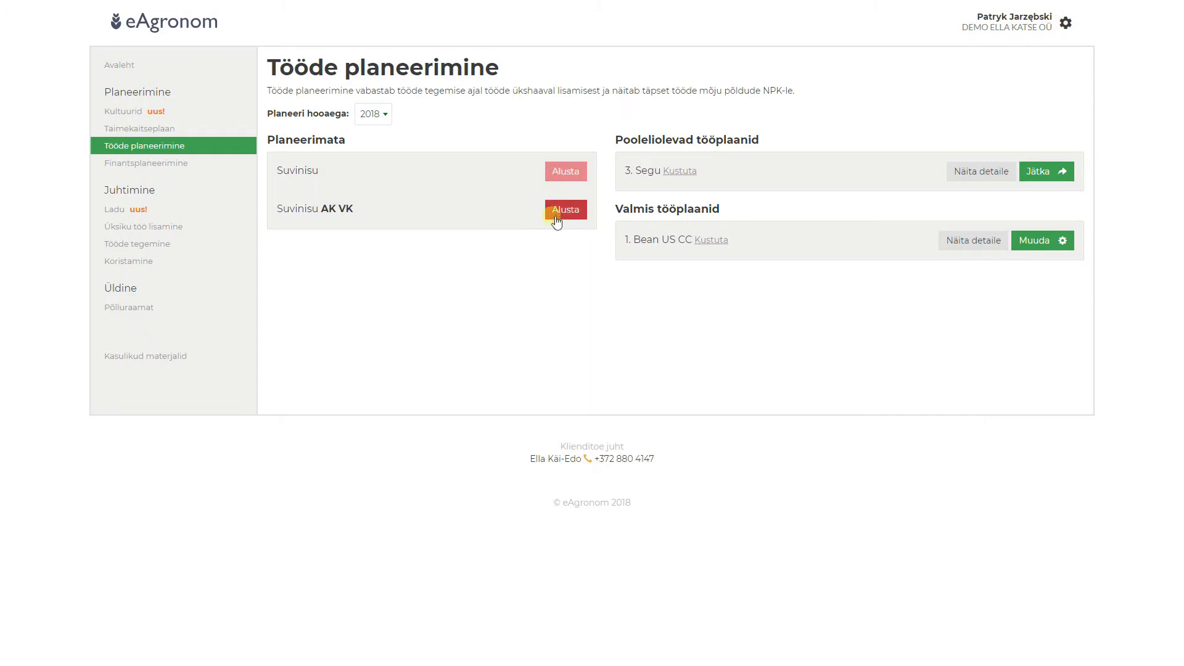
Step: Start the 2018 work plan for Suvinisu with the three-round plant protection plan and save its fields and settings
click(557, 216)
click(661, 553)
click(686, 508)
click(1029, 618)
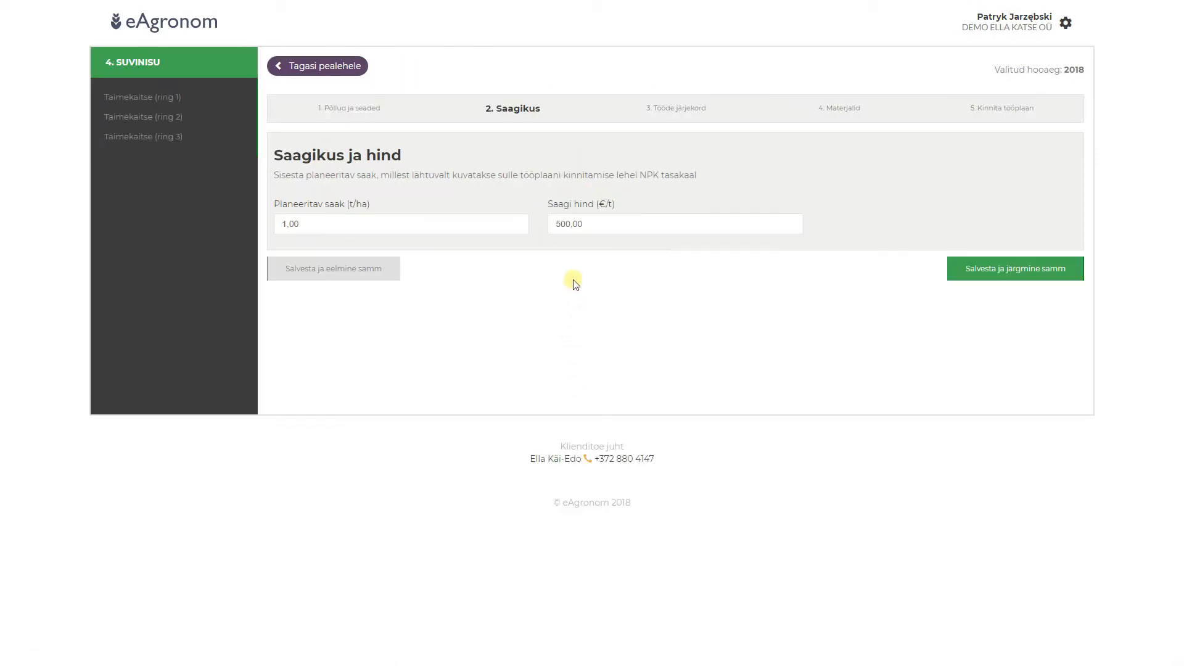
Step: Set the planned yield to 3 t/ha and add Harjamine to the end of the work order
click(419, 220)
text(3)
click(997, 279)
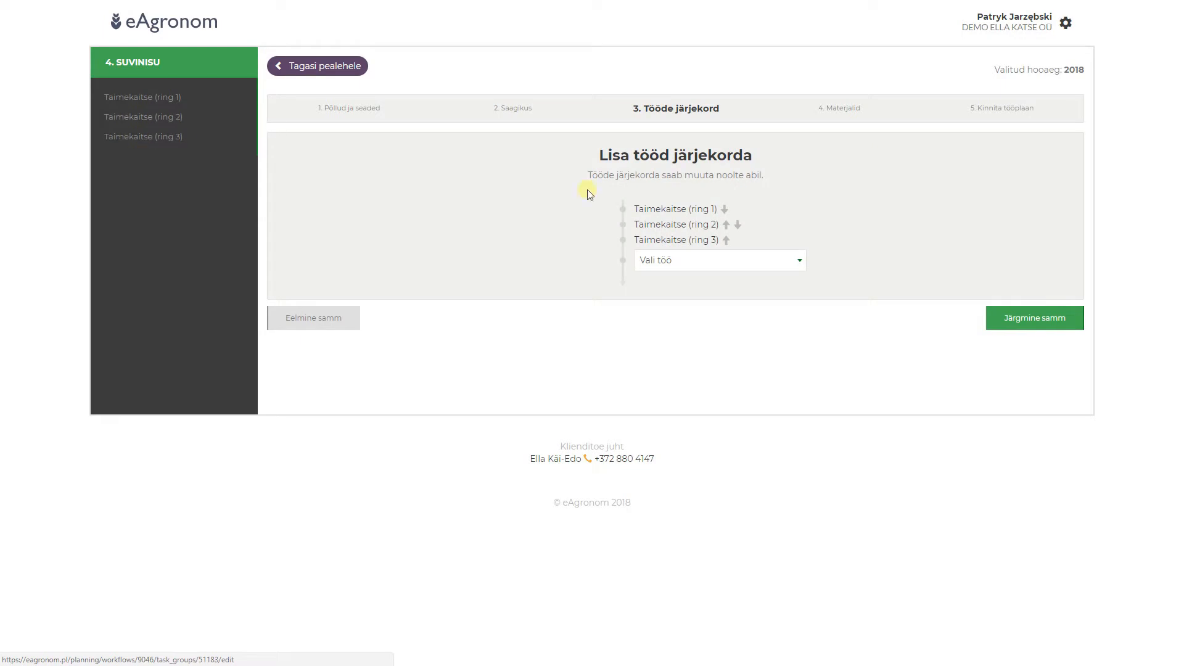
click(726, 260)
click(703, 328)
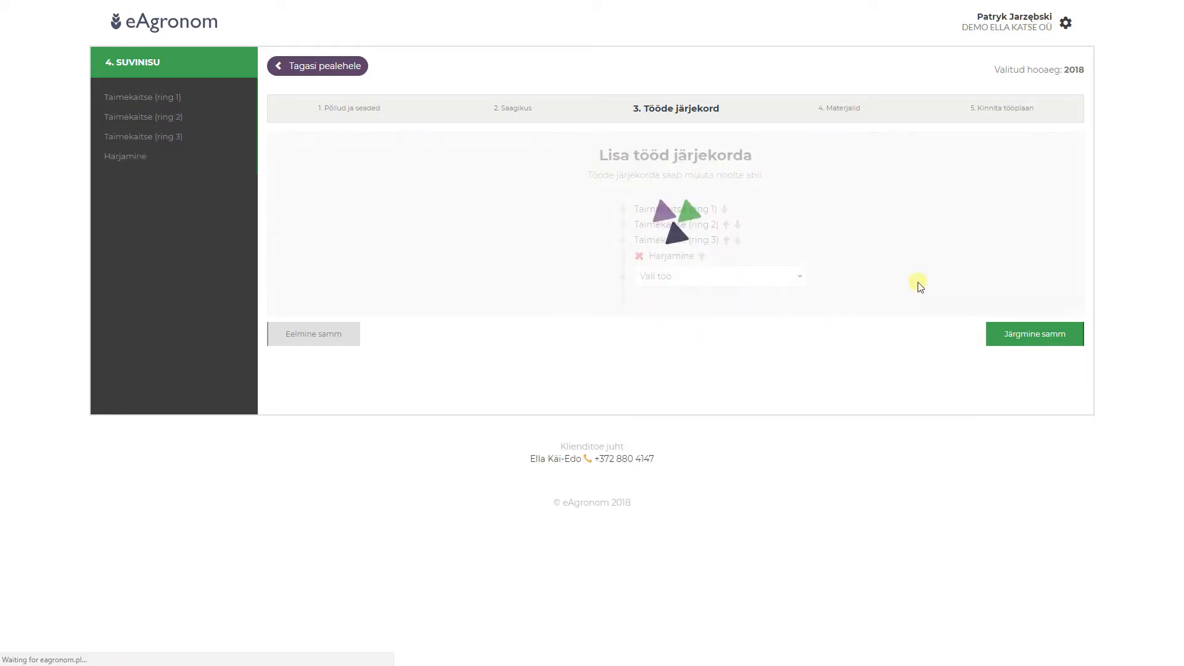
Step: Go to the final planning stage, check the fields' nitrogen balance and confirm the work plan
click(986, 109)
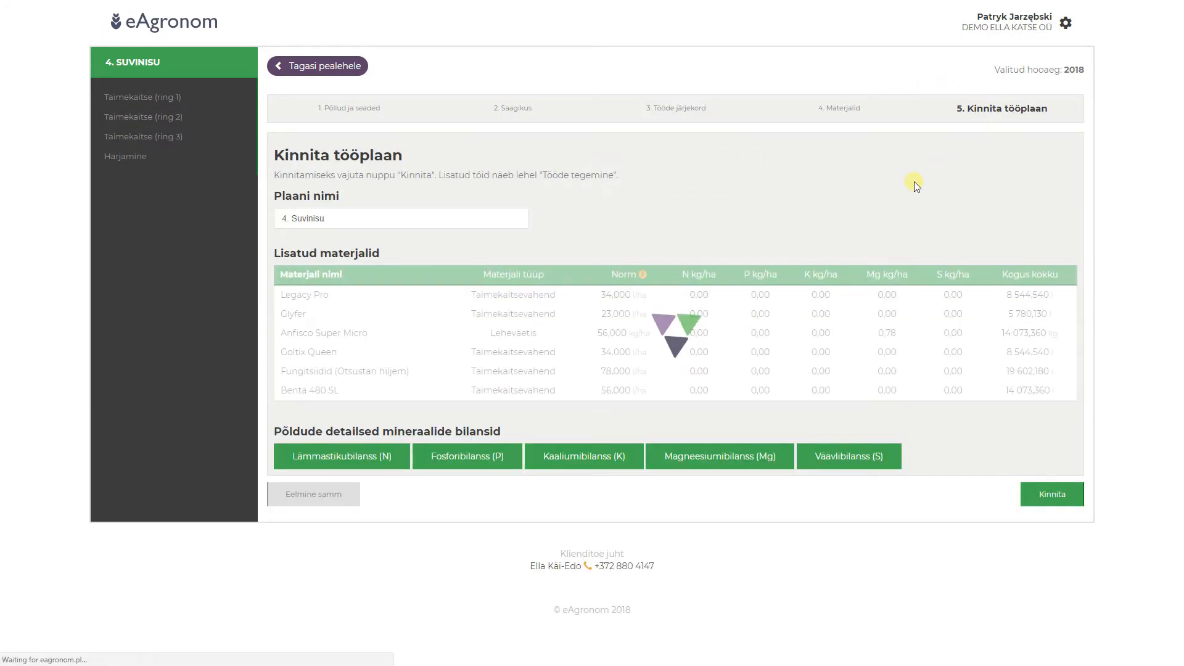
click(381, 457)
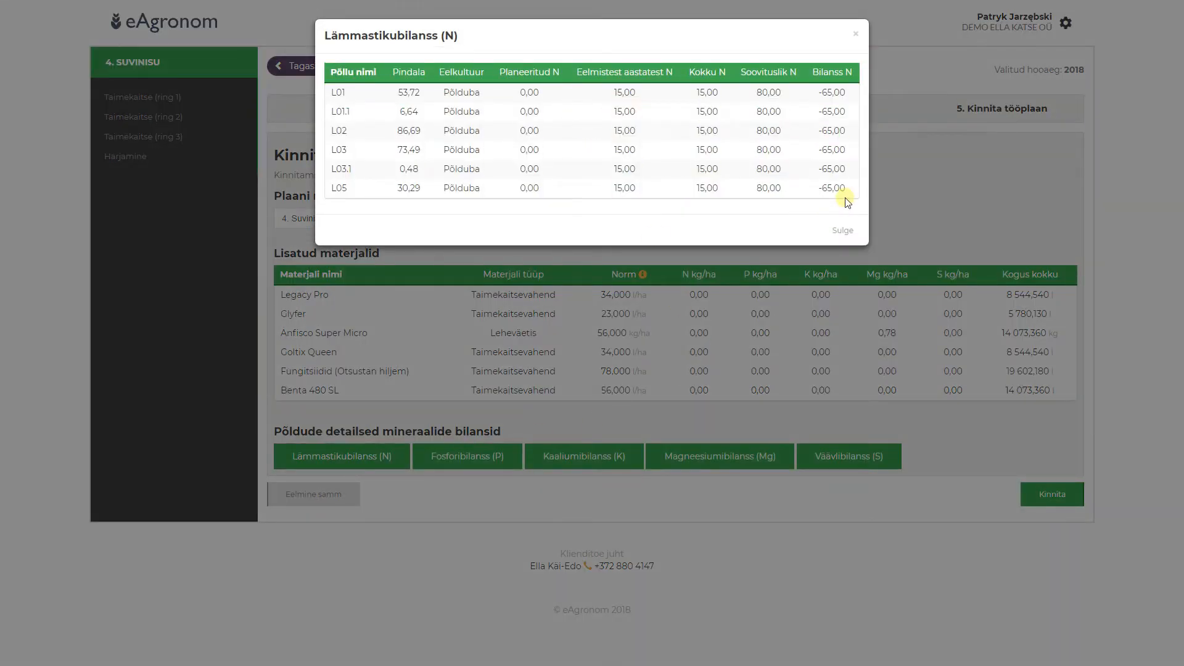
click(842, 230)
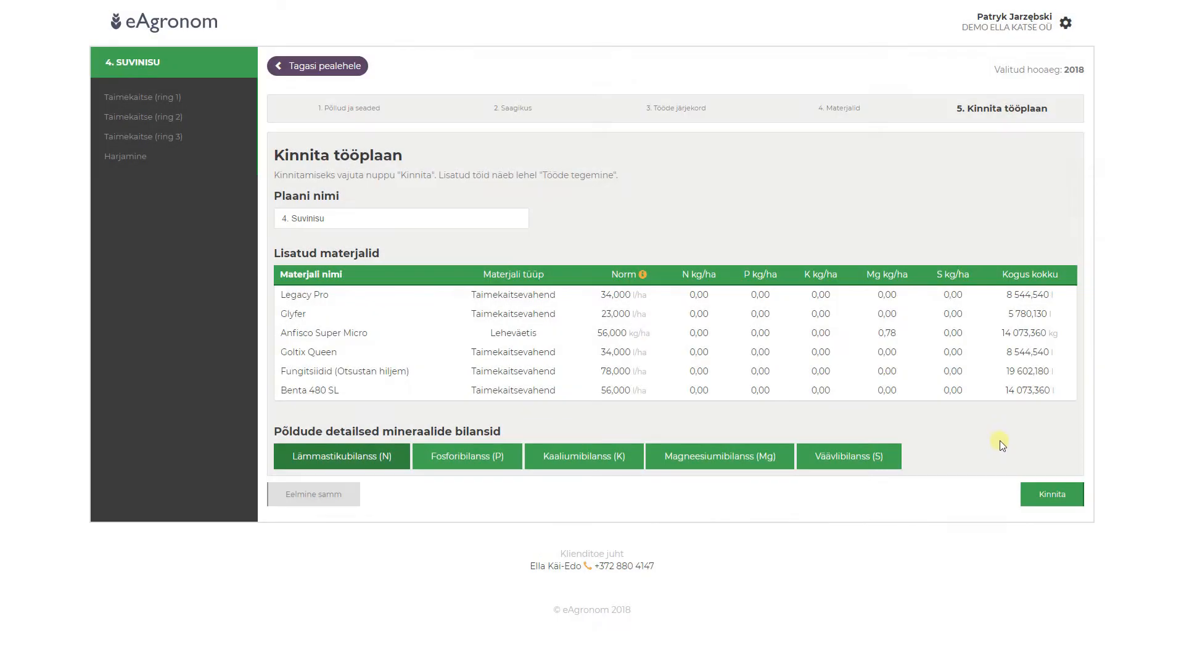
click(1050, 495)
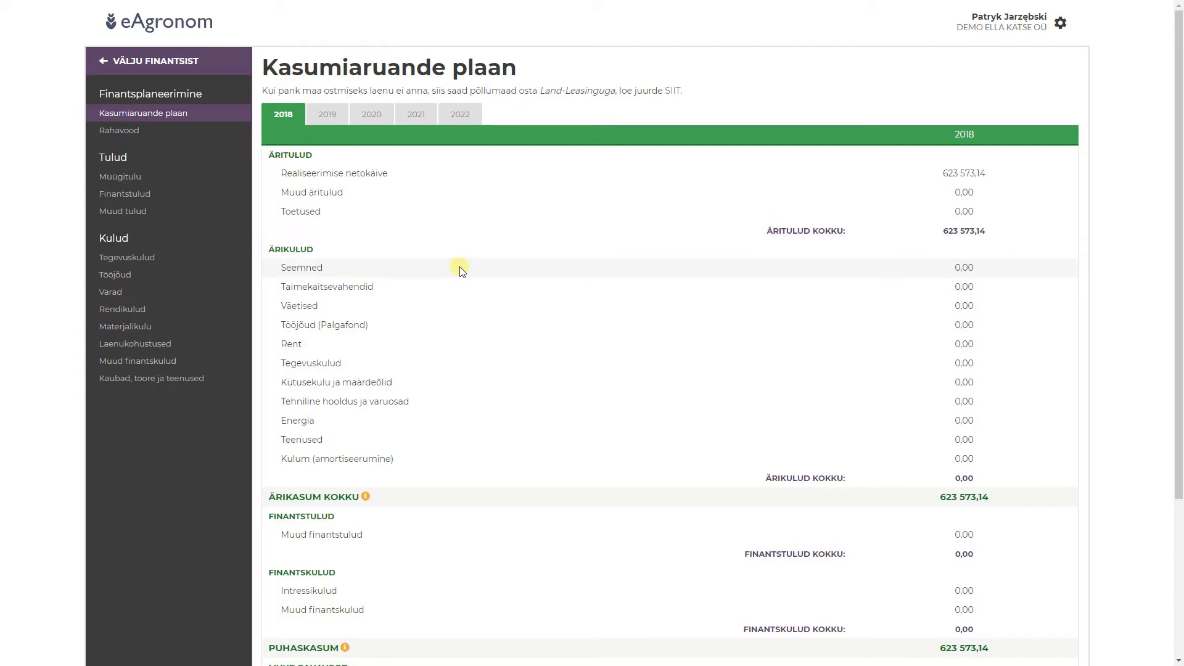
Step: Review the 2018 income statement plan, the sales revenue and the labour costs in the financial planning
scroll(494, 326, down, 4)
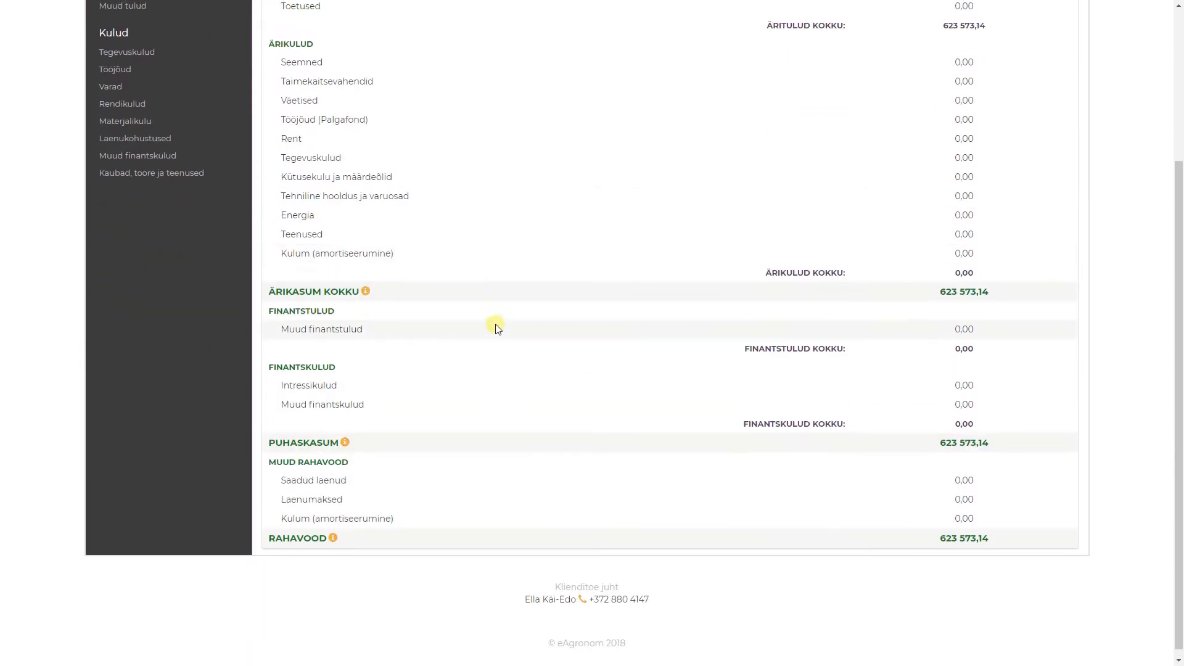
scroll(496, 327, up, 4)
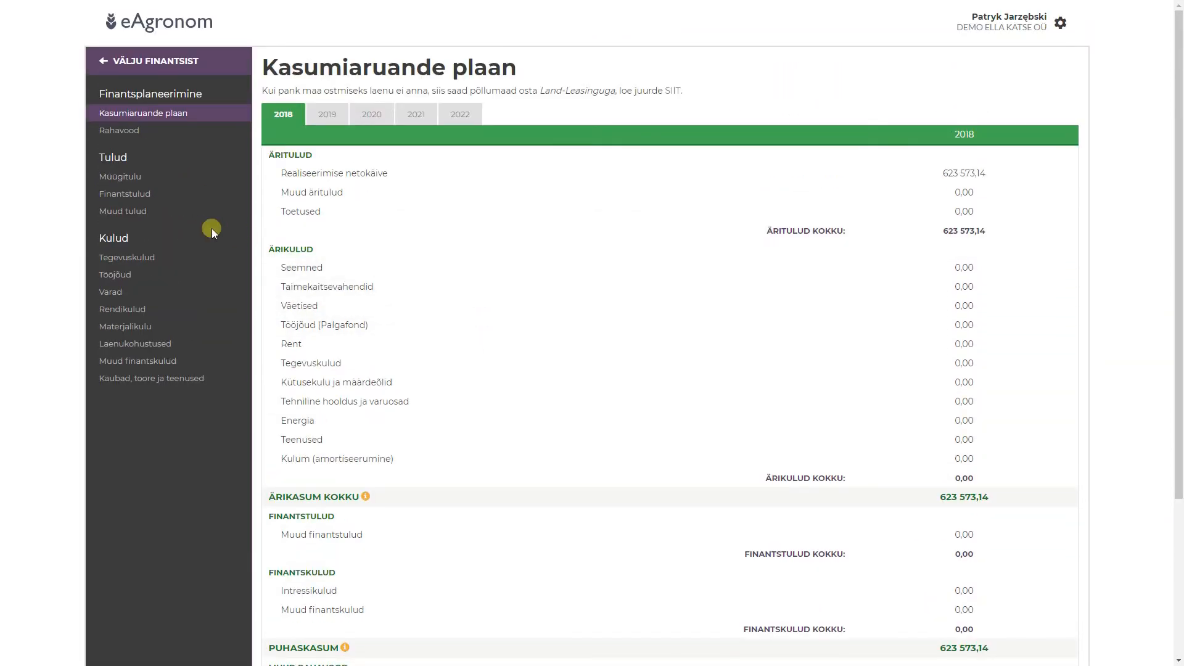
click(125, 182)
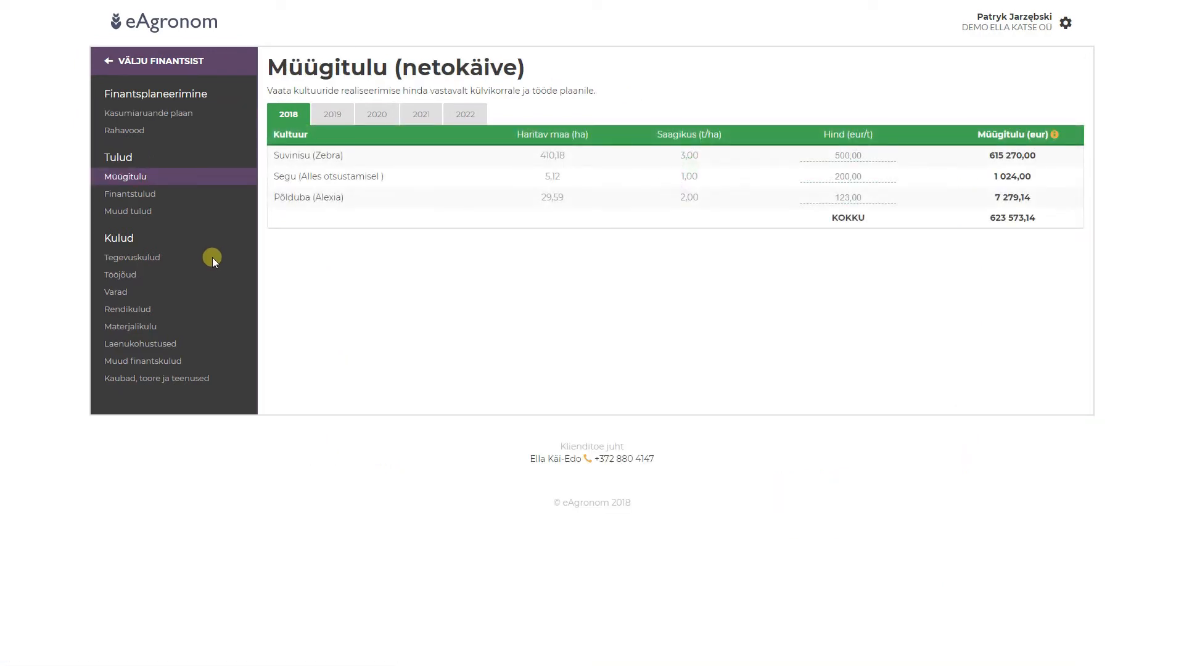
click(132, 275)
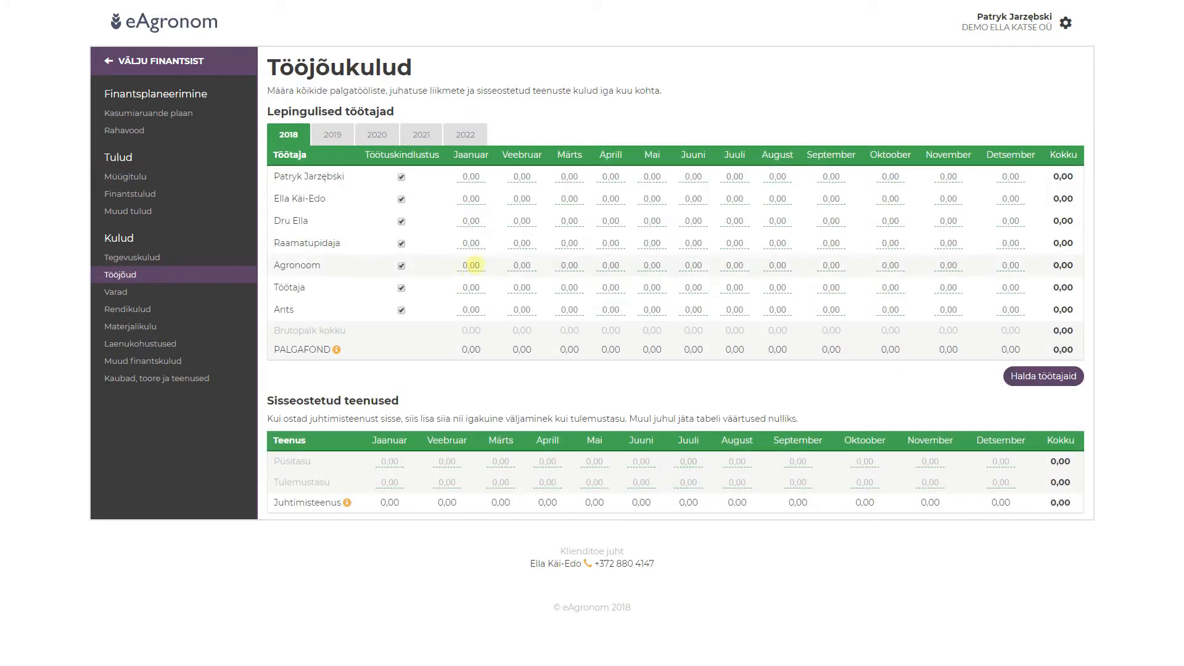
click(179, 117)
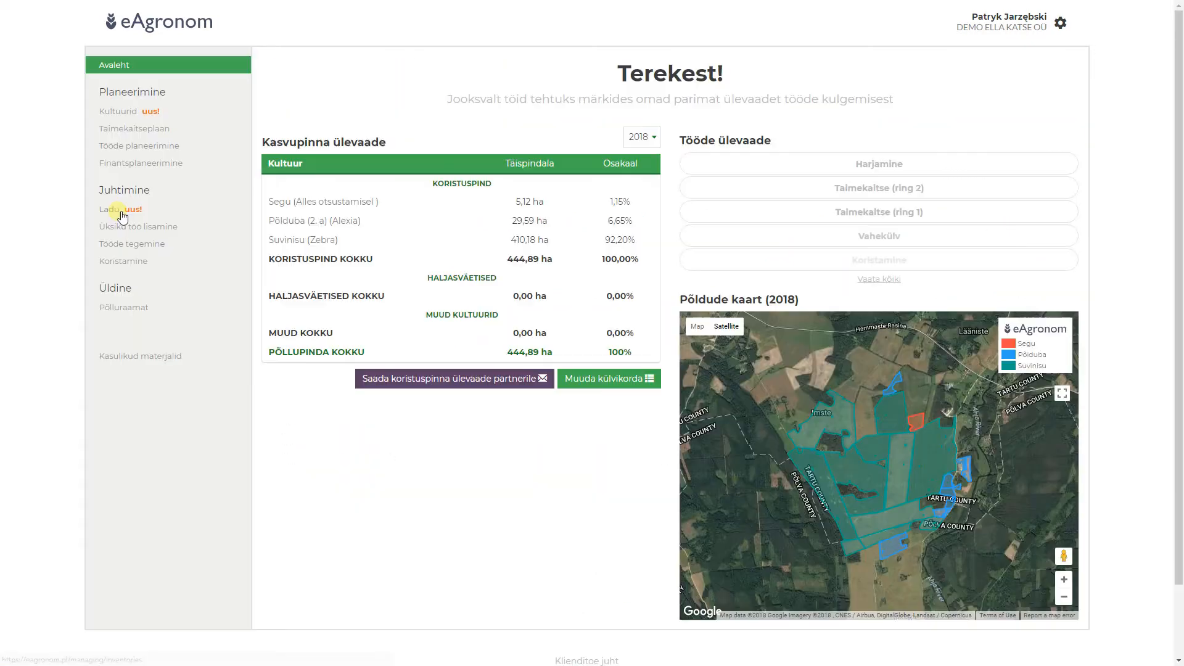
Step: Open the warehouse, review the price inquiry form for the missing materials and dismiss it without sending
click(121, 212)
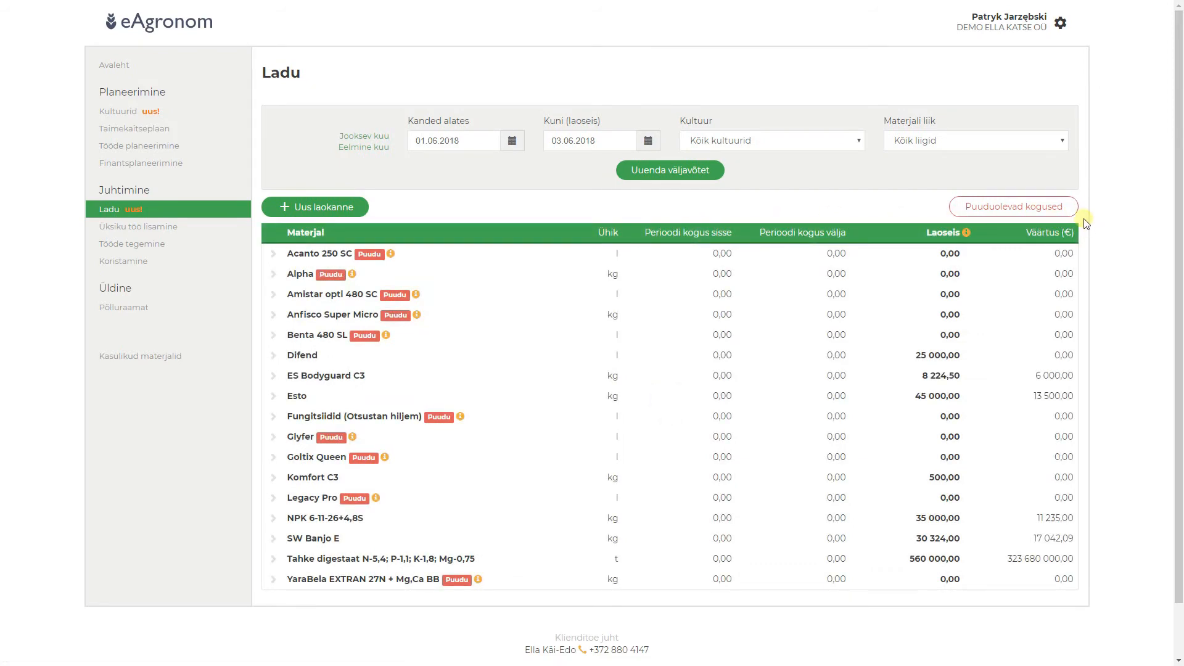
click(1040, 207)
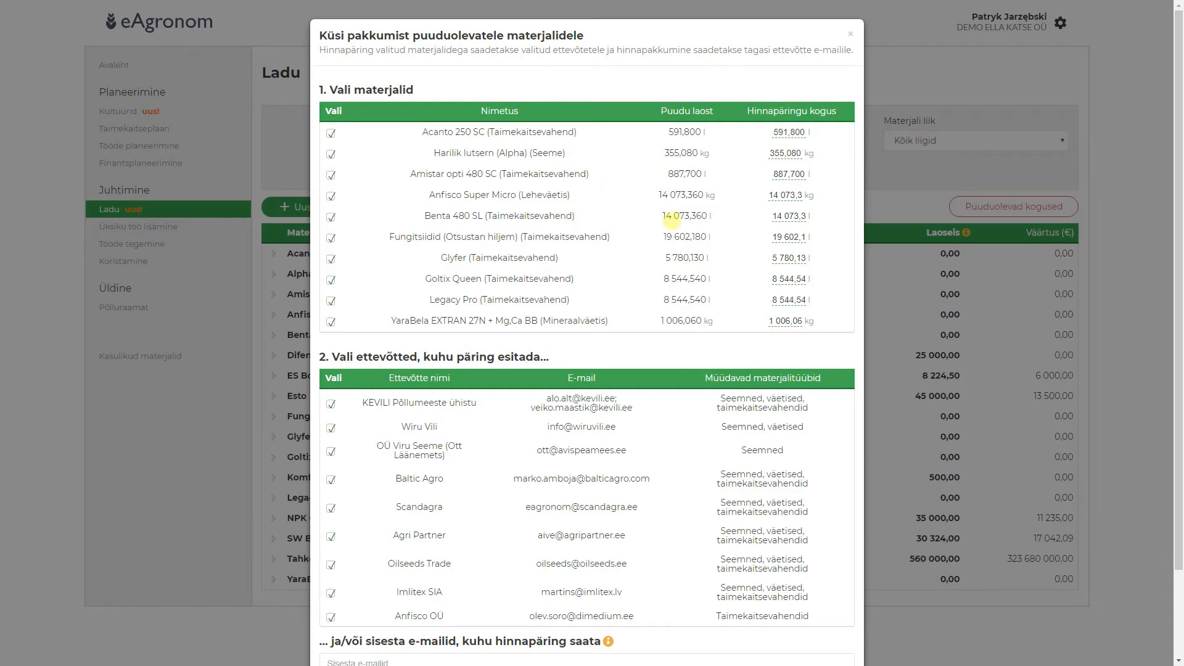
scroll(760, 315, down, 2)
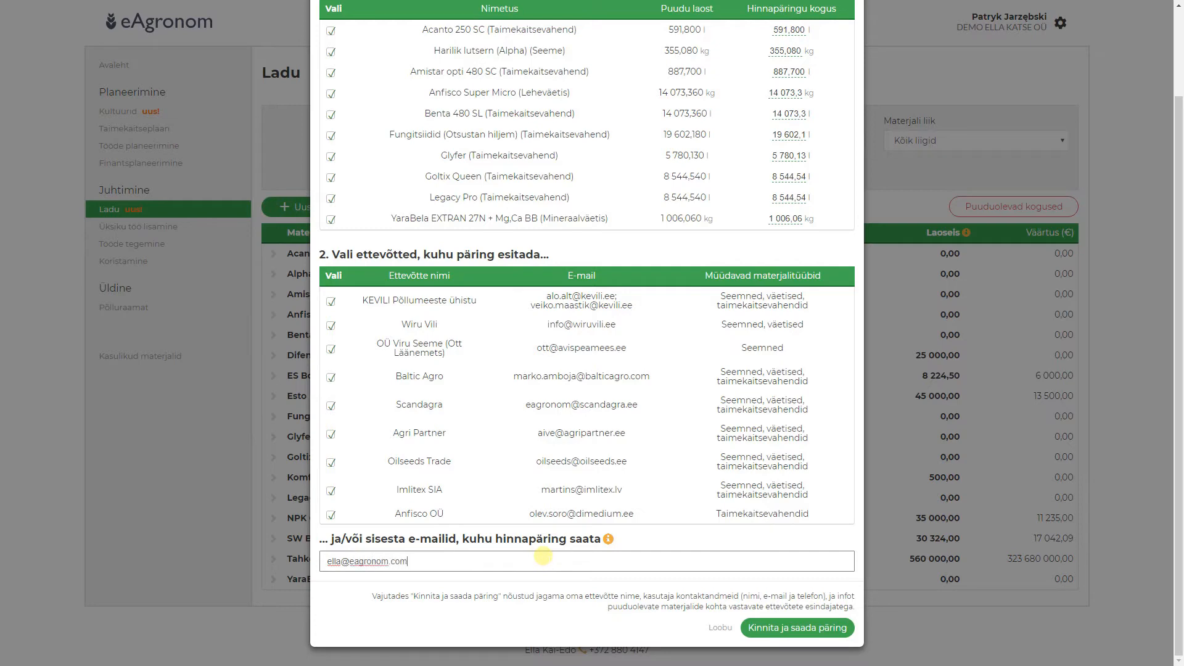
click(722, 630)
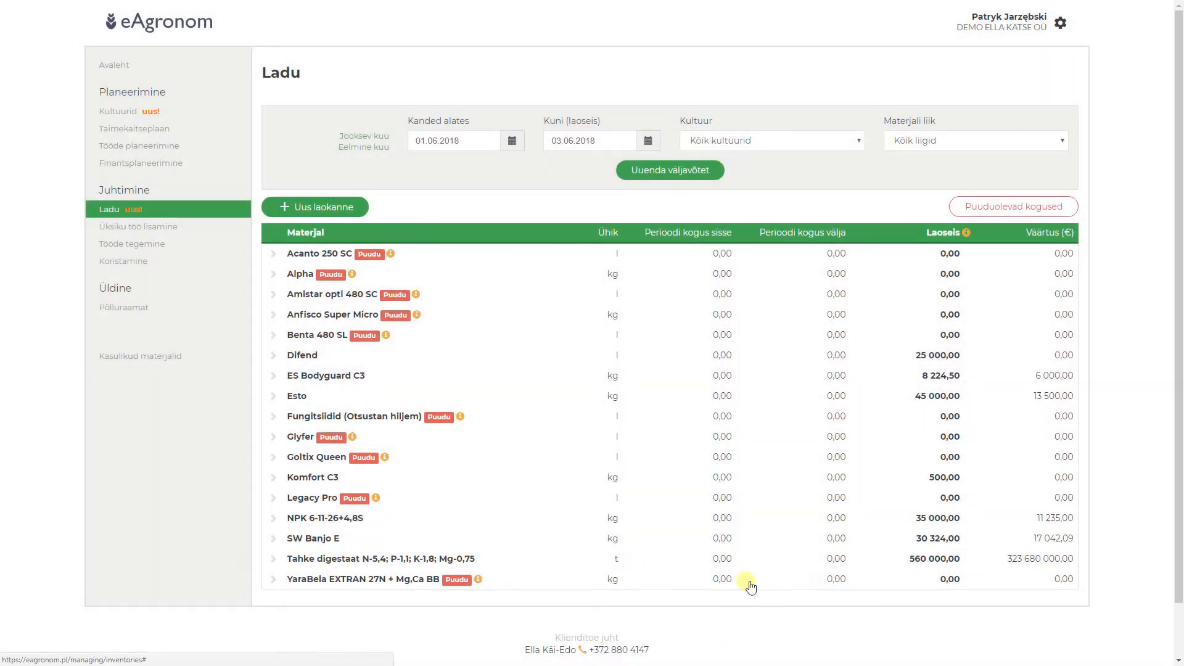
Step: Show the warehouse entries from 01.05.2018 and expand Goltix Queen's completed works of 29.05.2018
scroll(739, 339, down, 2)
click(364, 405)
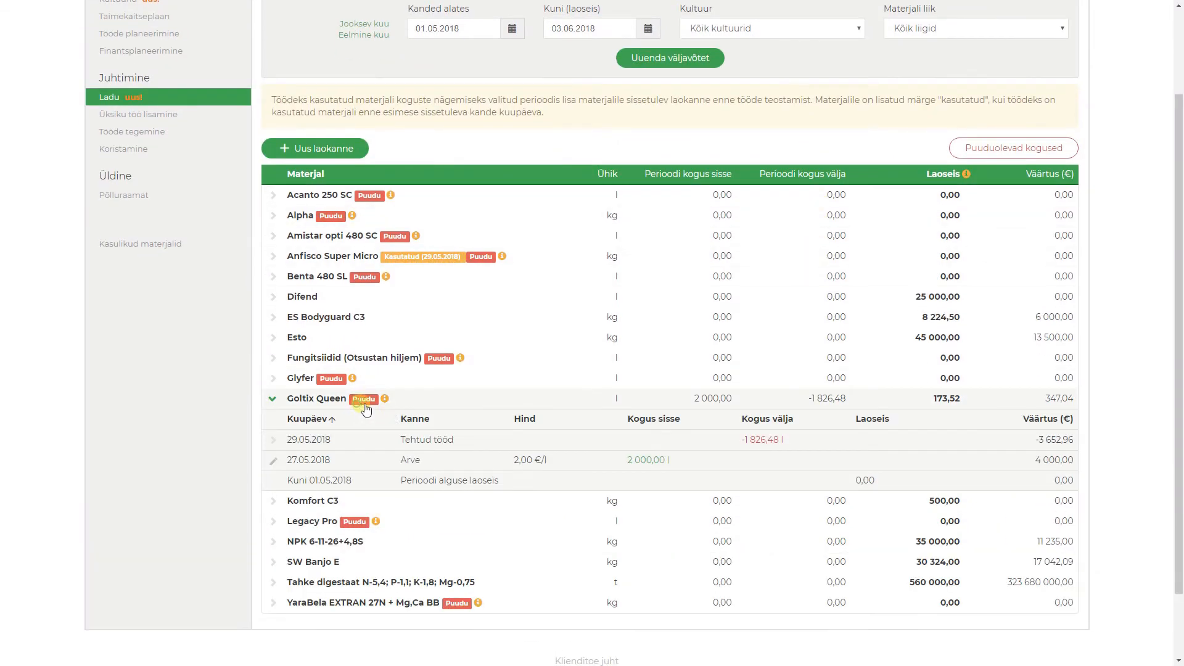
scroll(569, 436, down, 1)
click(305, 356)
scroll(616, 400, down, 1)
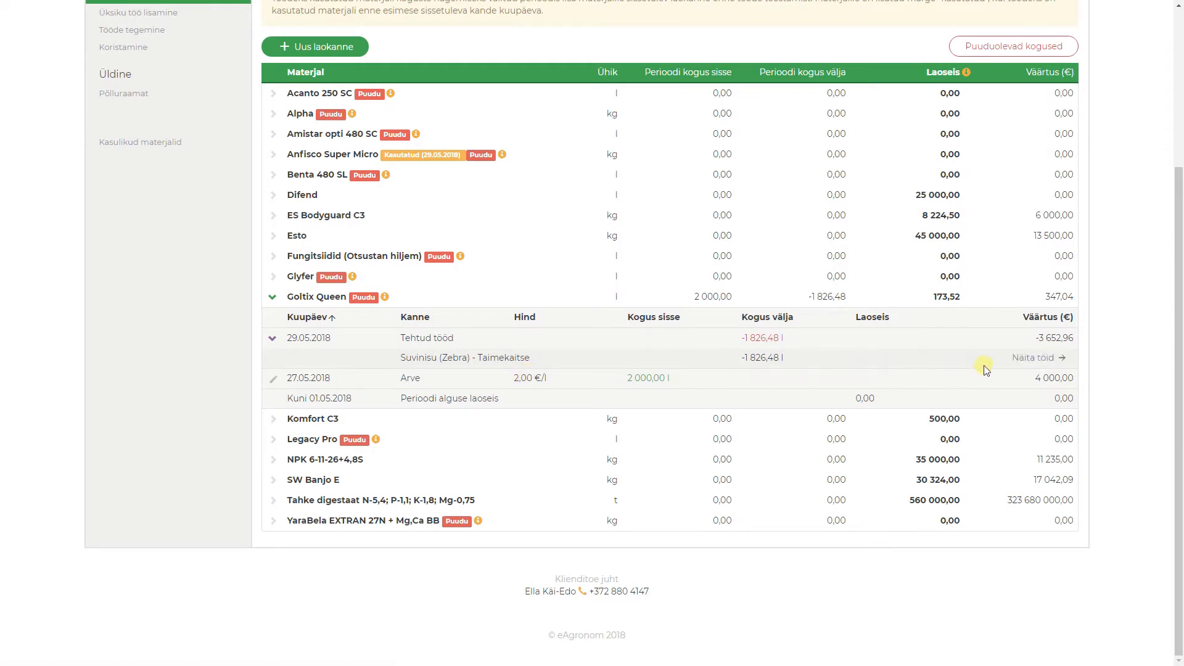
Step: Show the Suvinisu (Zebra) plant protection work behind the Goltix Queen entry
click(1016, 359)
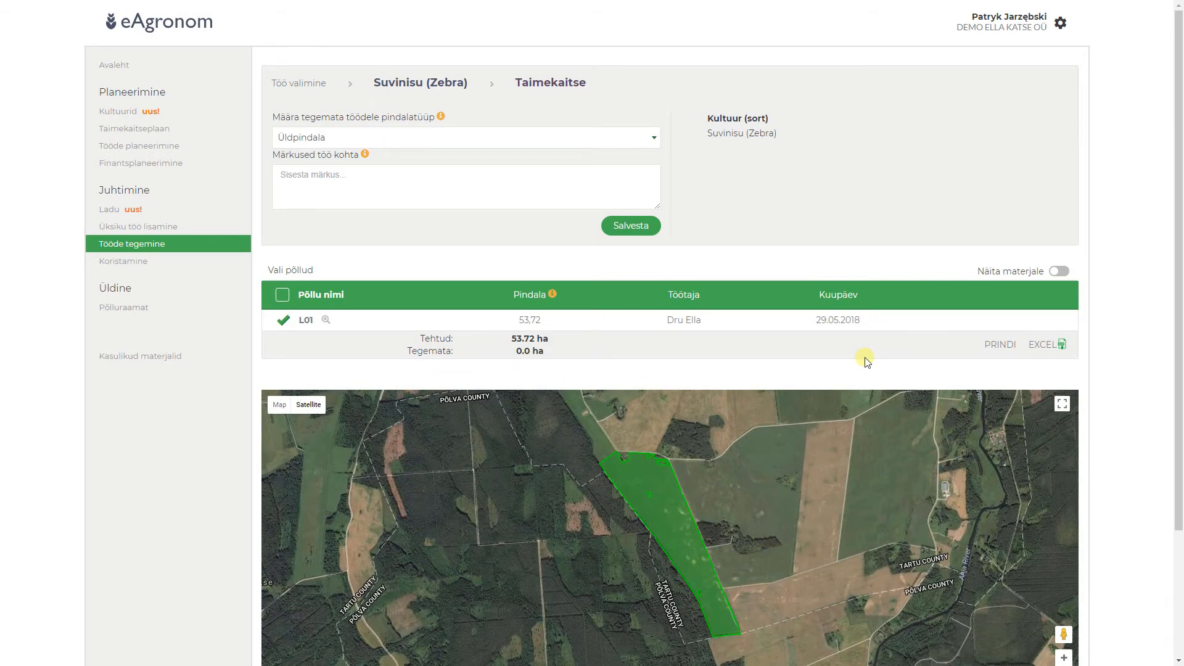
Step: Start a single Taimekaitse work for the 2018 season on all Põlduba fields, with the note "Test"
click(138, 226)
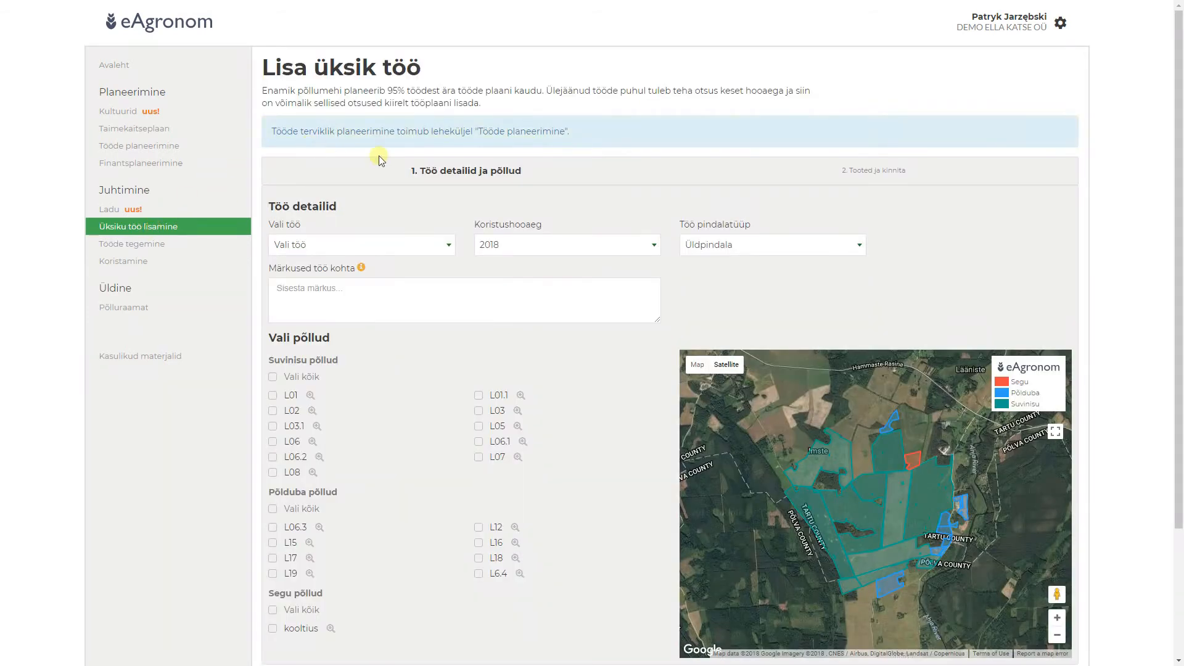
click(377, 247)
text(taime)
key(Return)
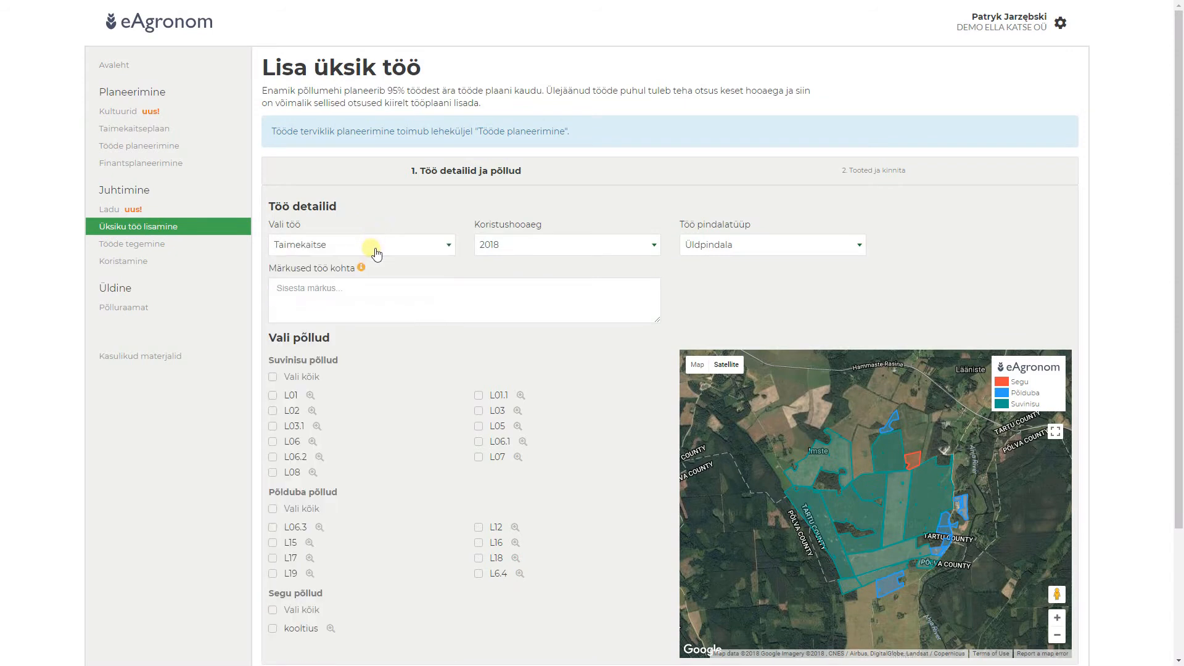
click(426, 288)
scroll(445, 290, down, 1)
text(T)
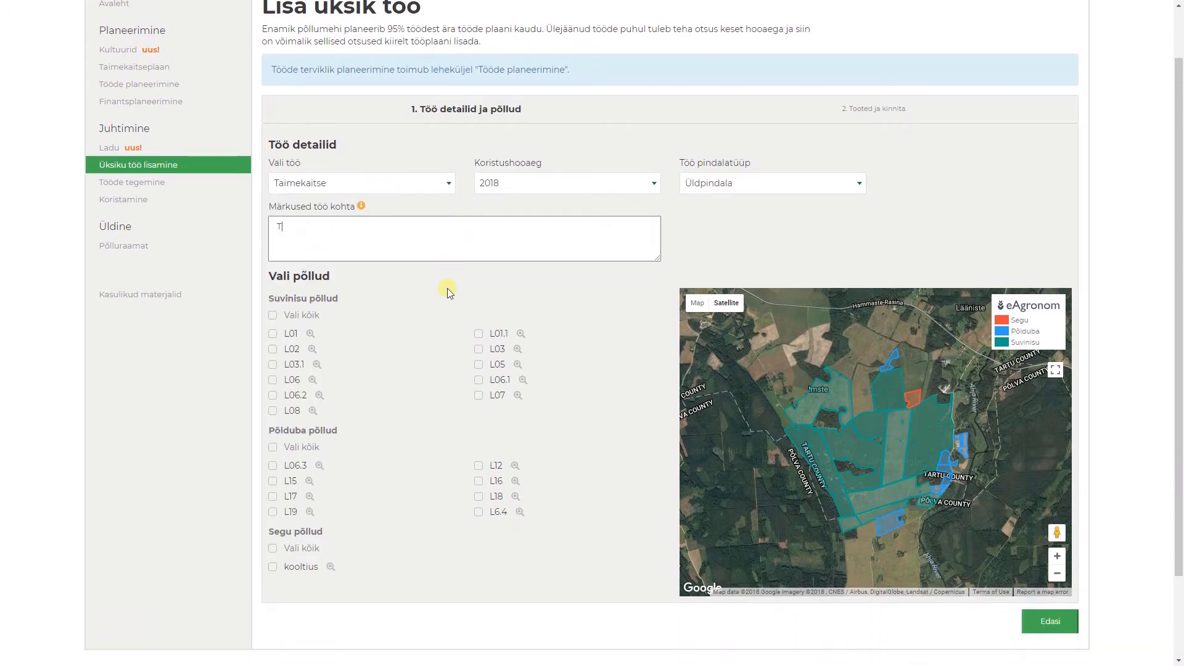
click(272, 447)
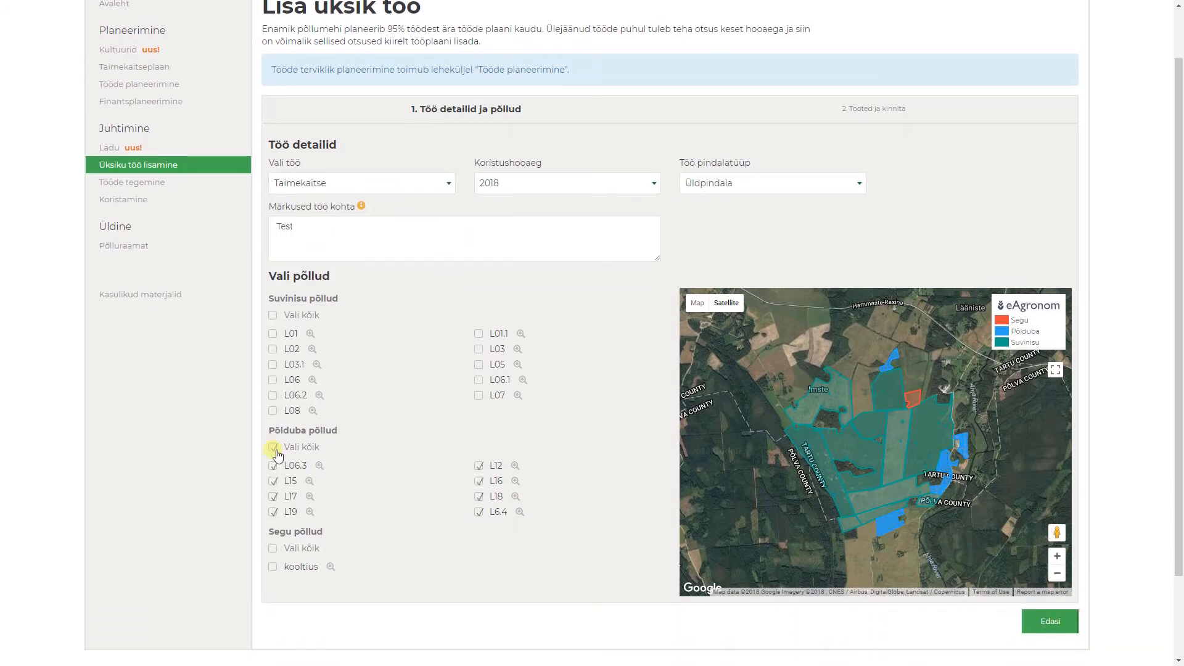
click(1031, 618)
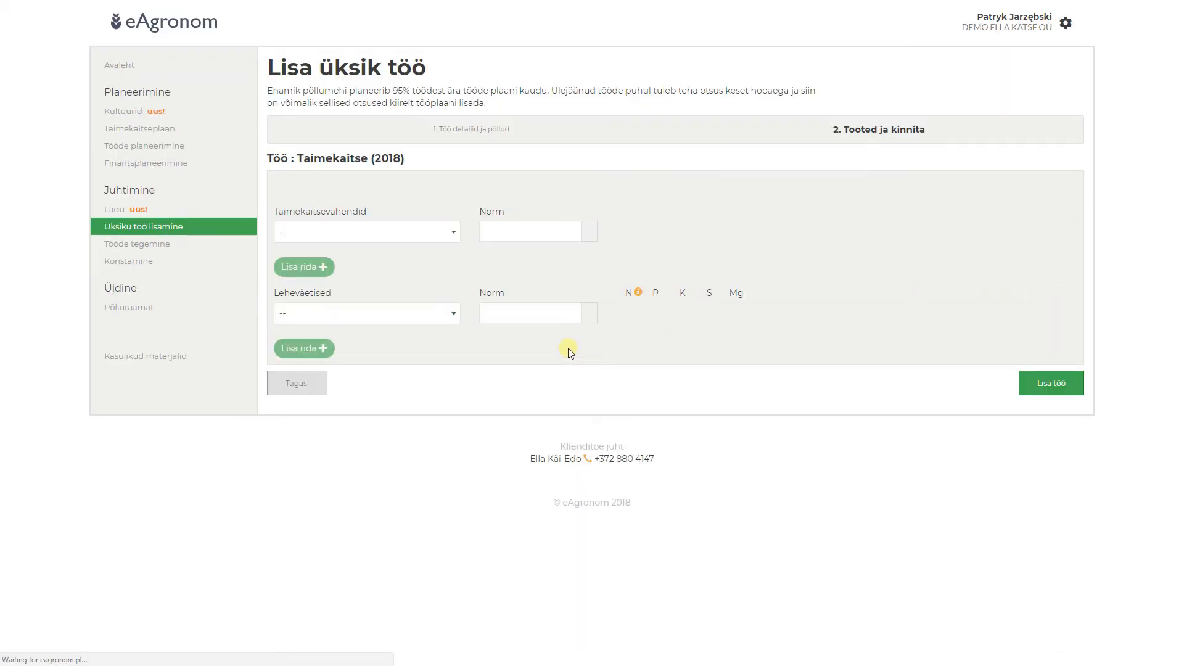
Step: Set the plant protection product to Edmundo at 20 l/ha and add the work
click(422, 240)
click(437, 313)
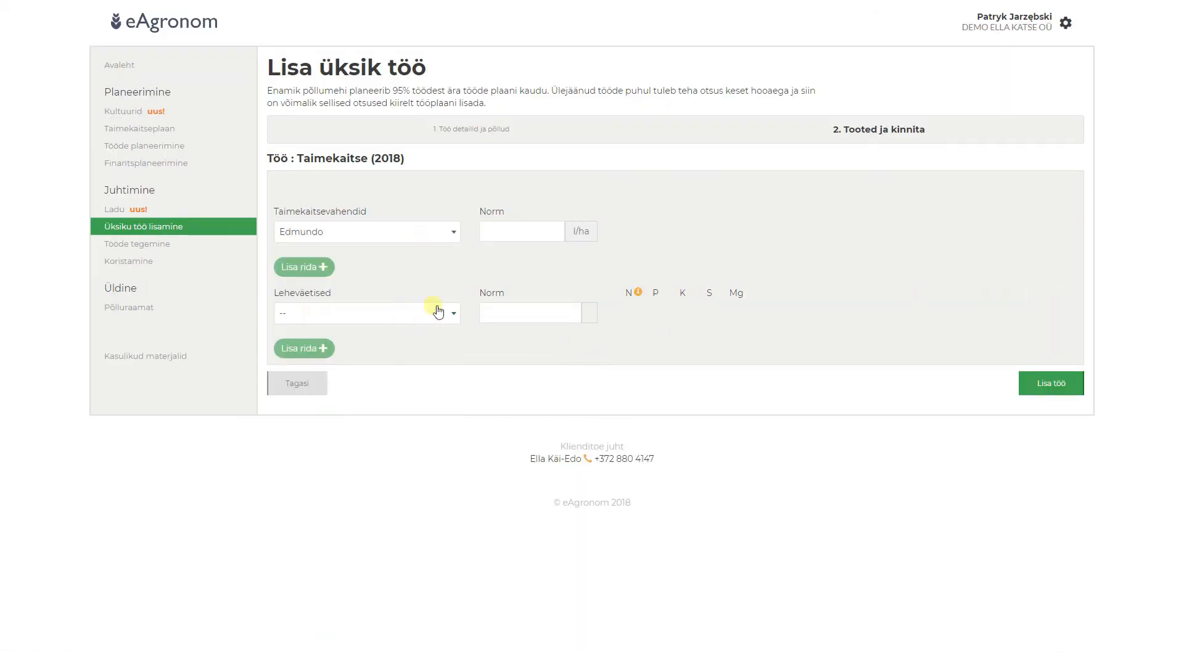
text(20)
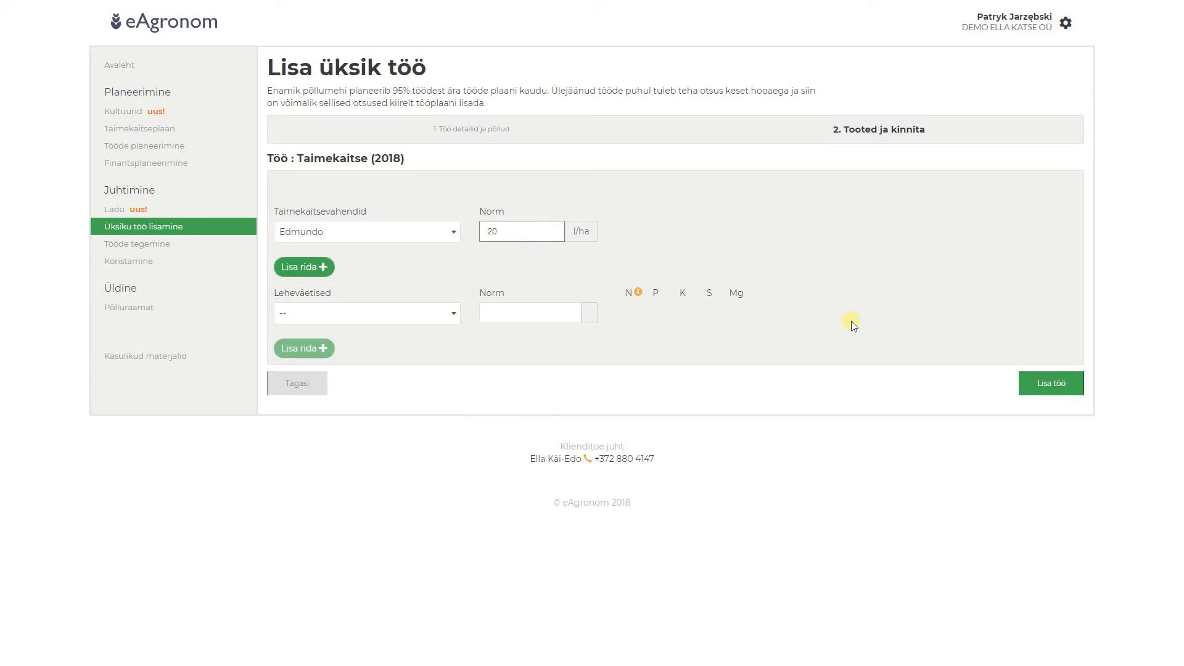
click(1026, 384)
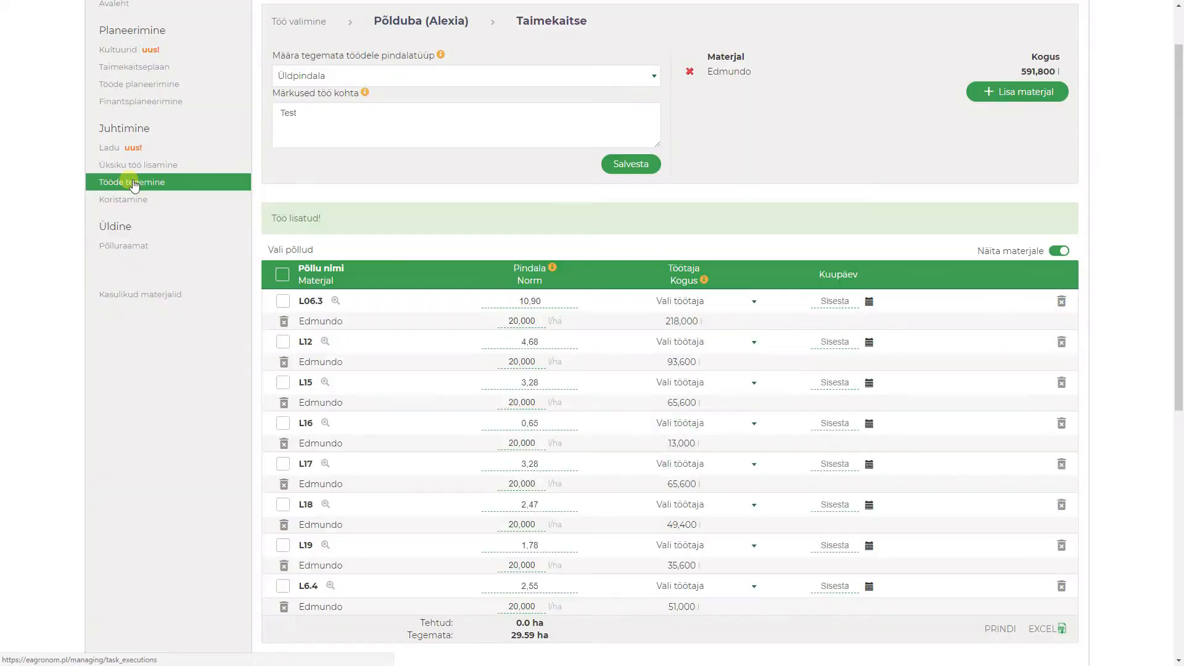
Step: Show the fields of Põlduba (Alexia)'s Taimekaitse (ring 1) work with Amistar opti 480 SC in the work execution section
click(132, 183)
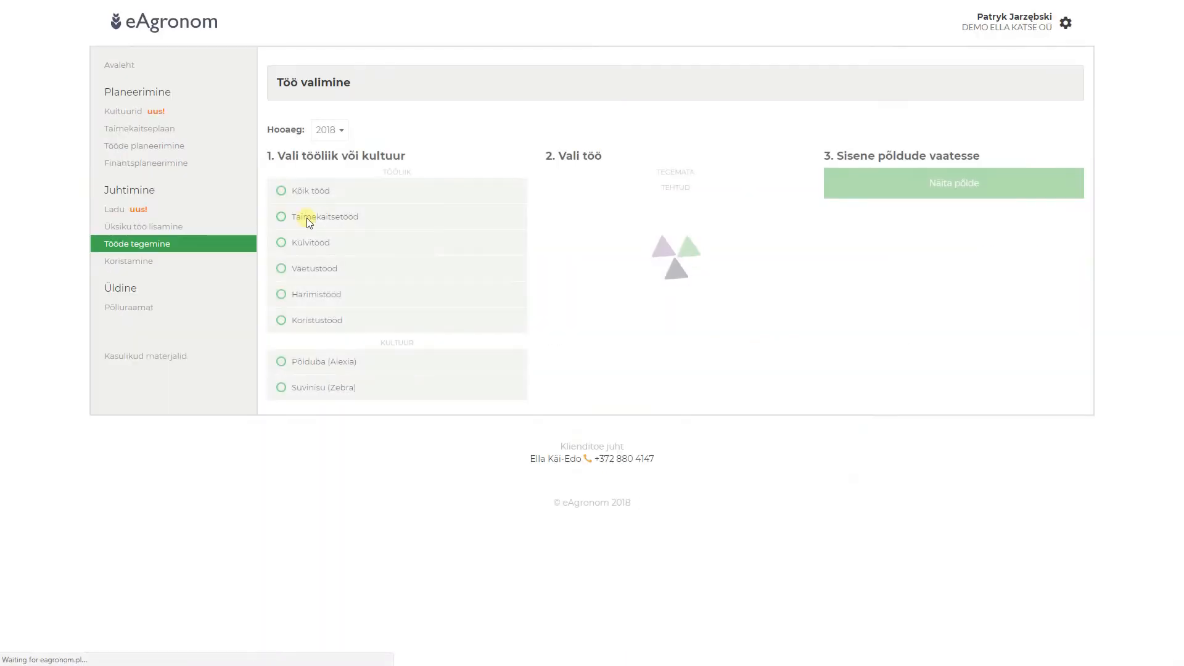
click(366, 358)
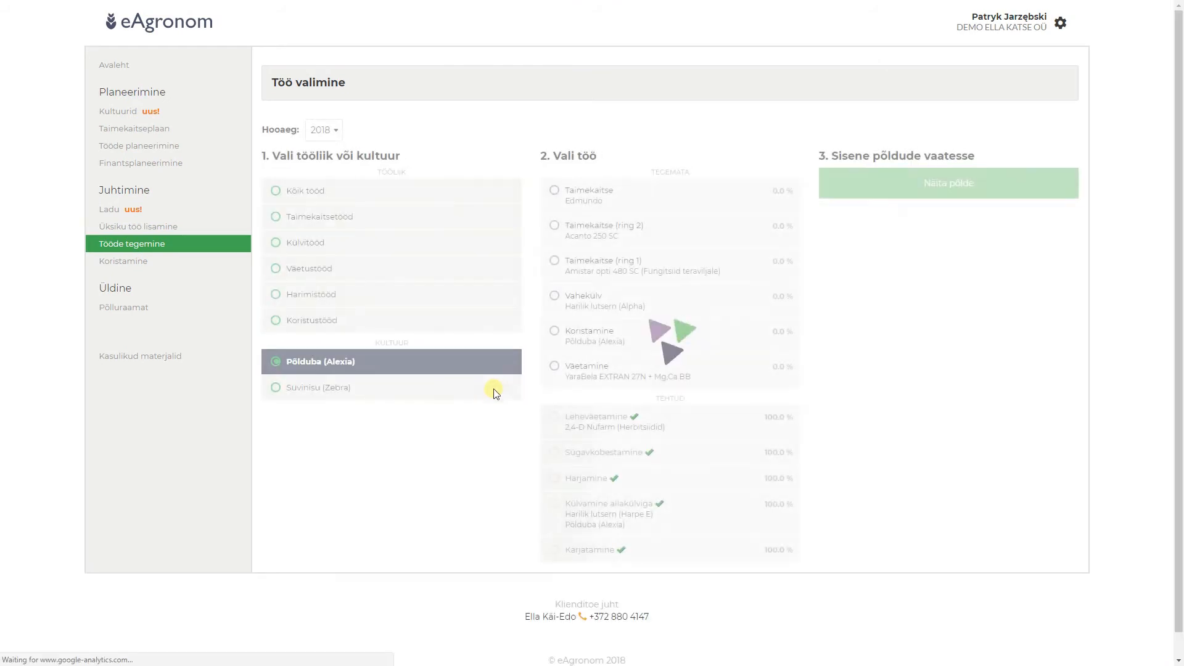
click(671, 267)
click(925, 185)
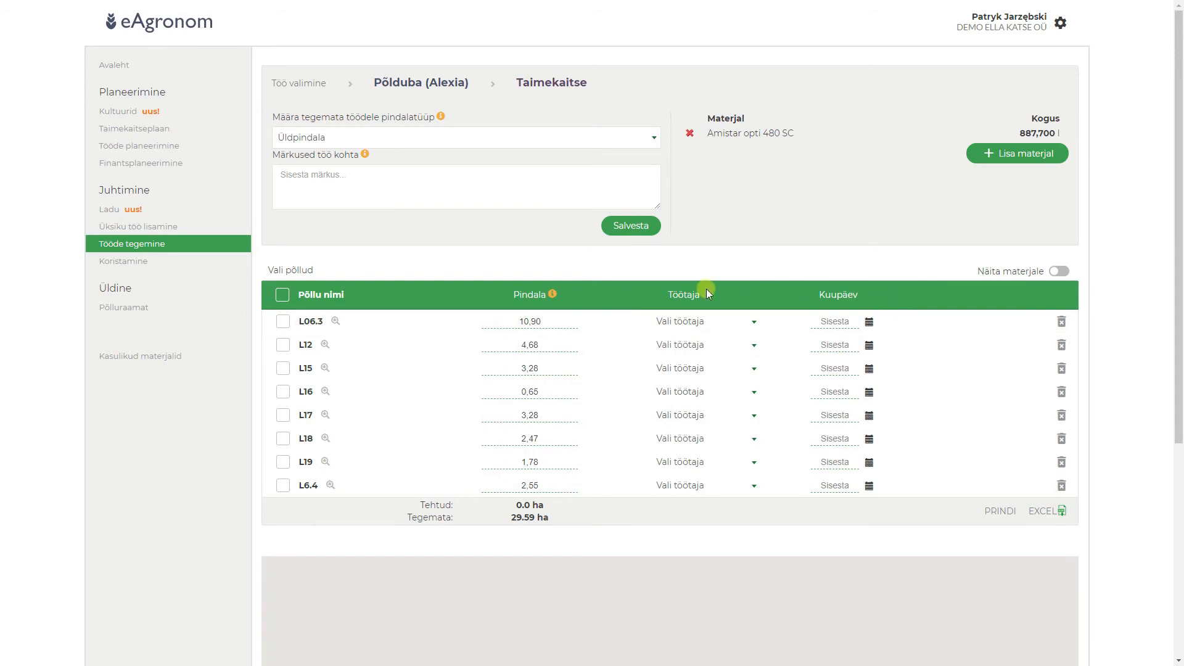
Step: Assign Agronoom and the date 29.05.2018 to all fields of the work and mark them as done
click(282, 296)
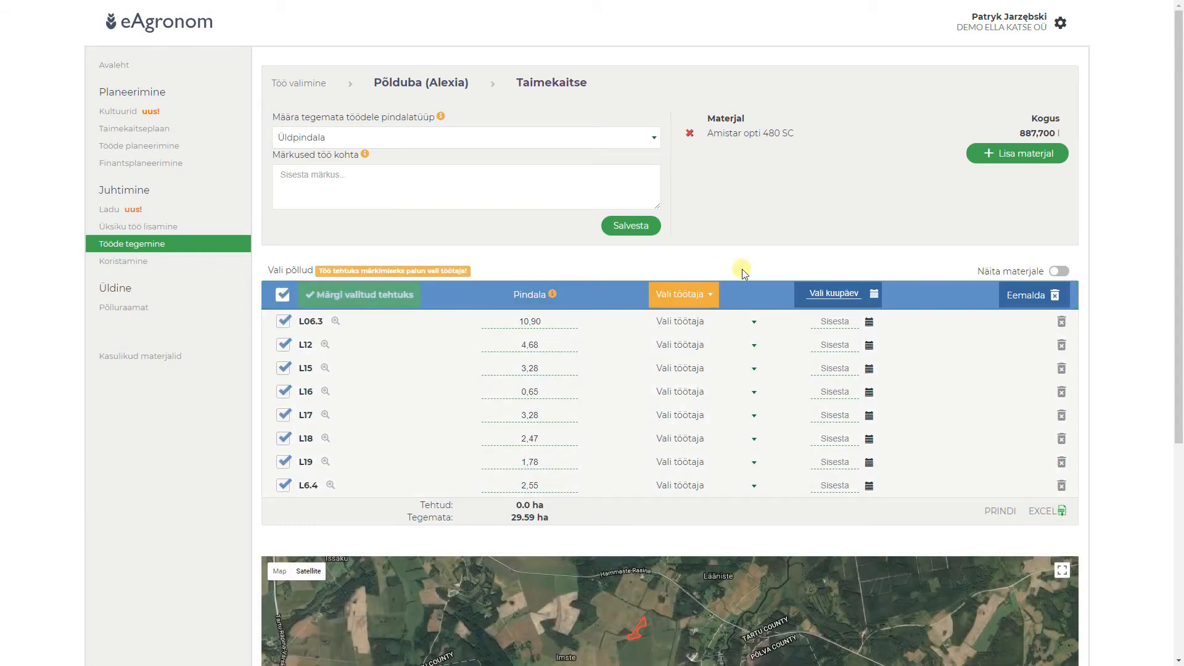
click(709, 297)
click(682, 361)
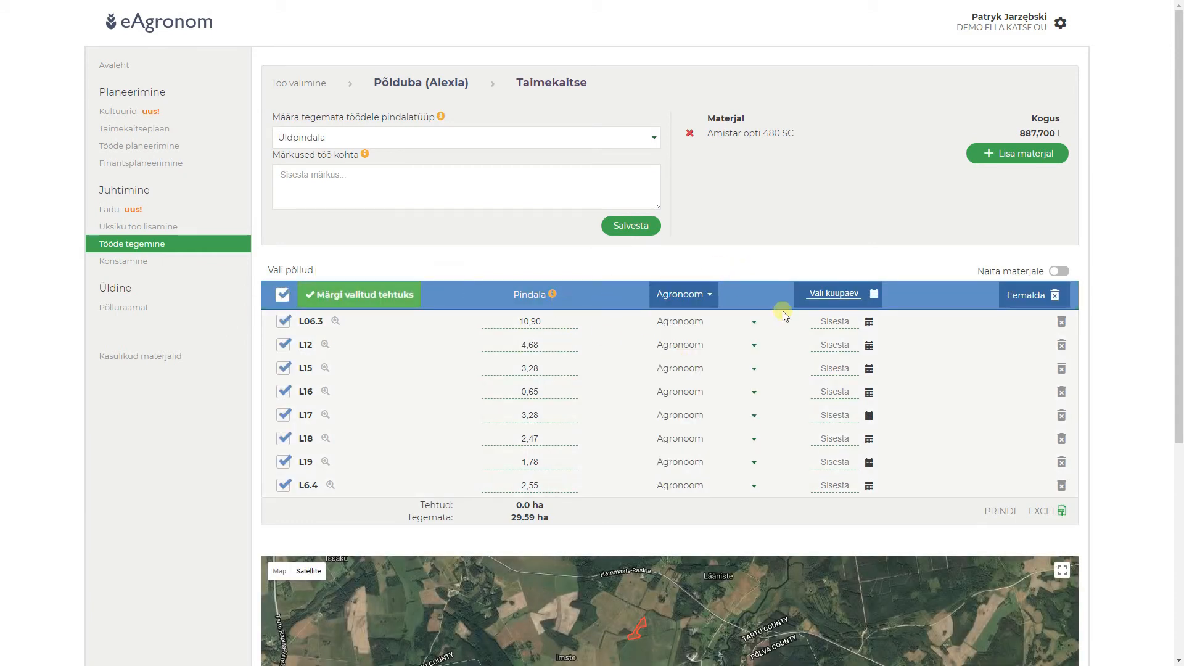
click(873, 294)
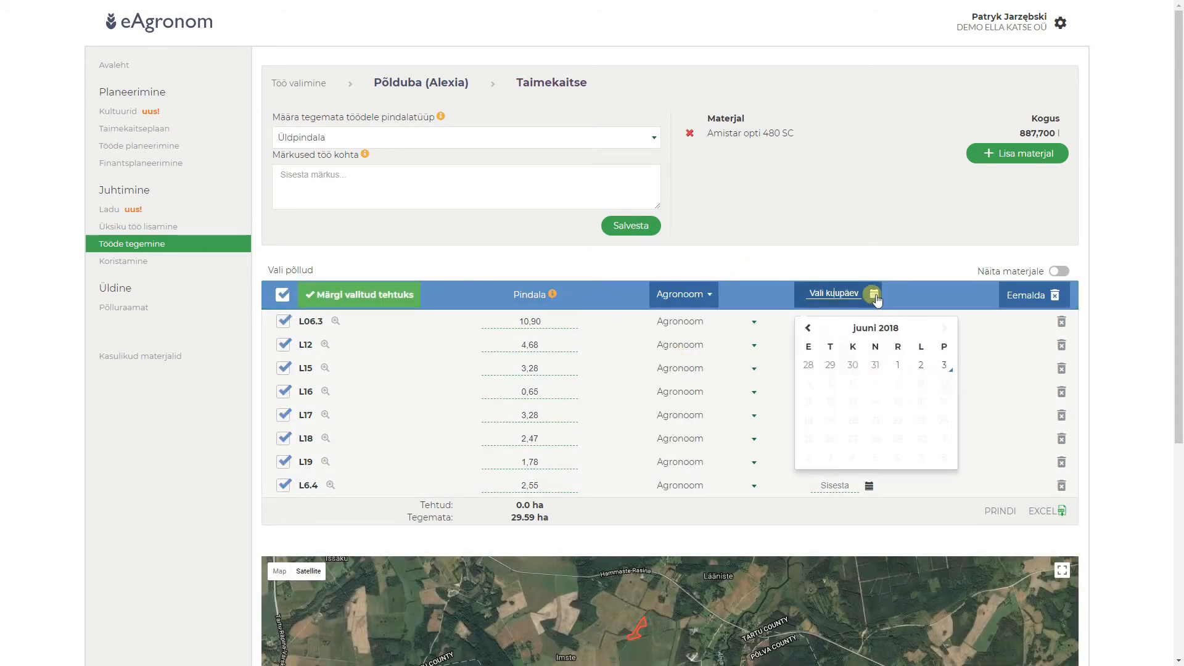
click(830, 365)
click(371, 298)
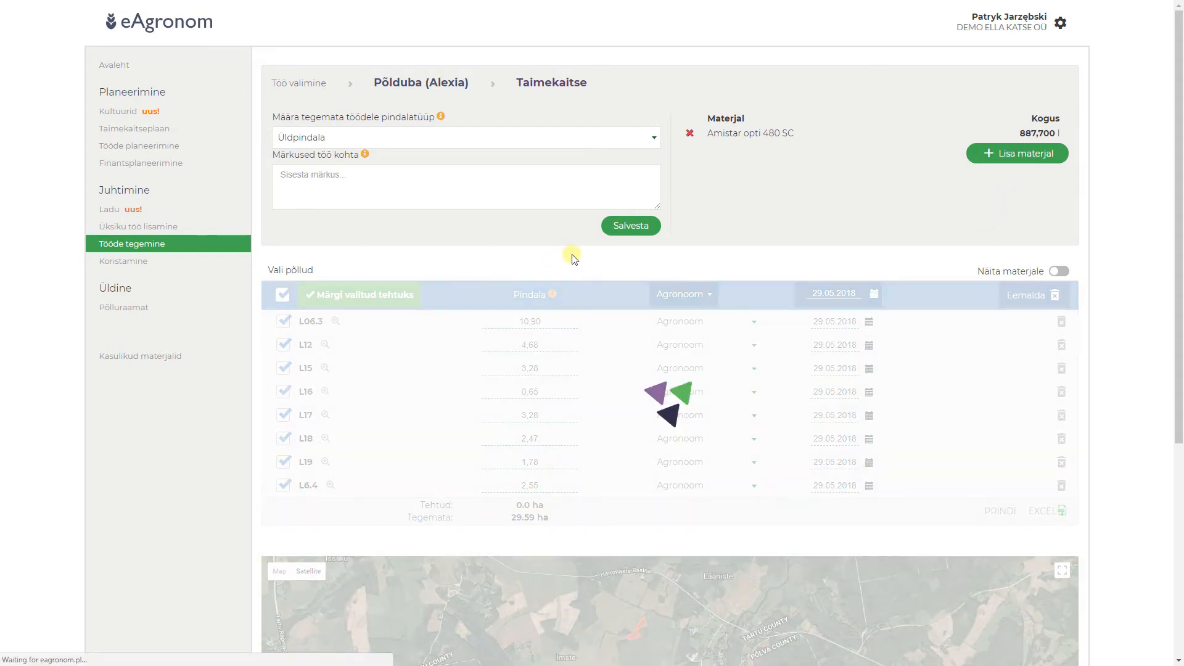
scroll(572, 257, down, 3)
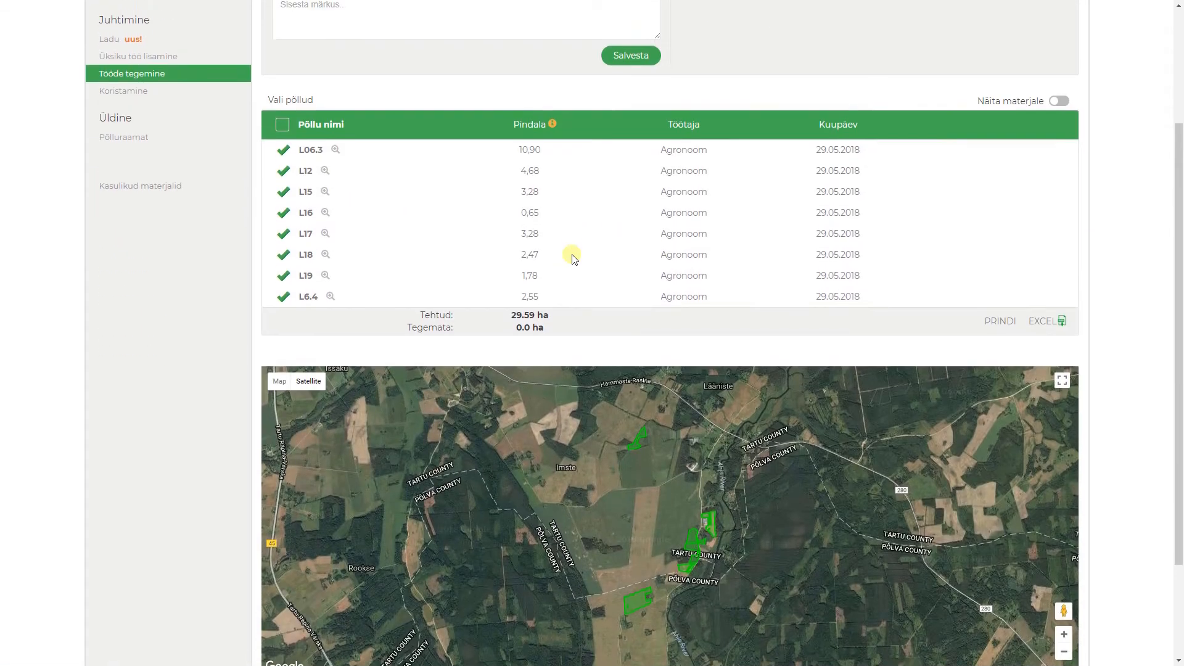
scroll(573, 258, up, 3)
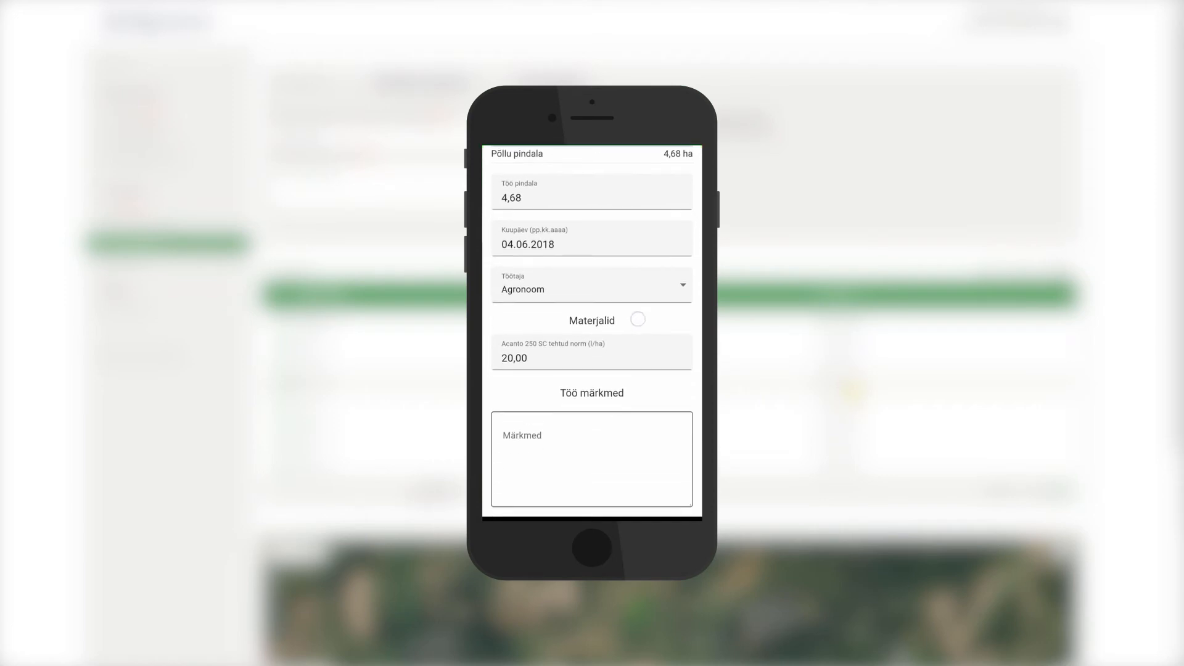
click(645, 486)
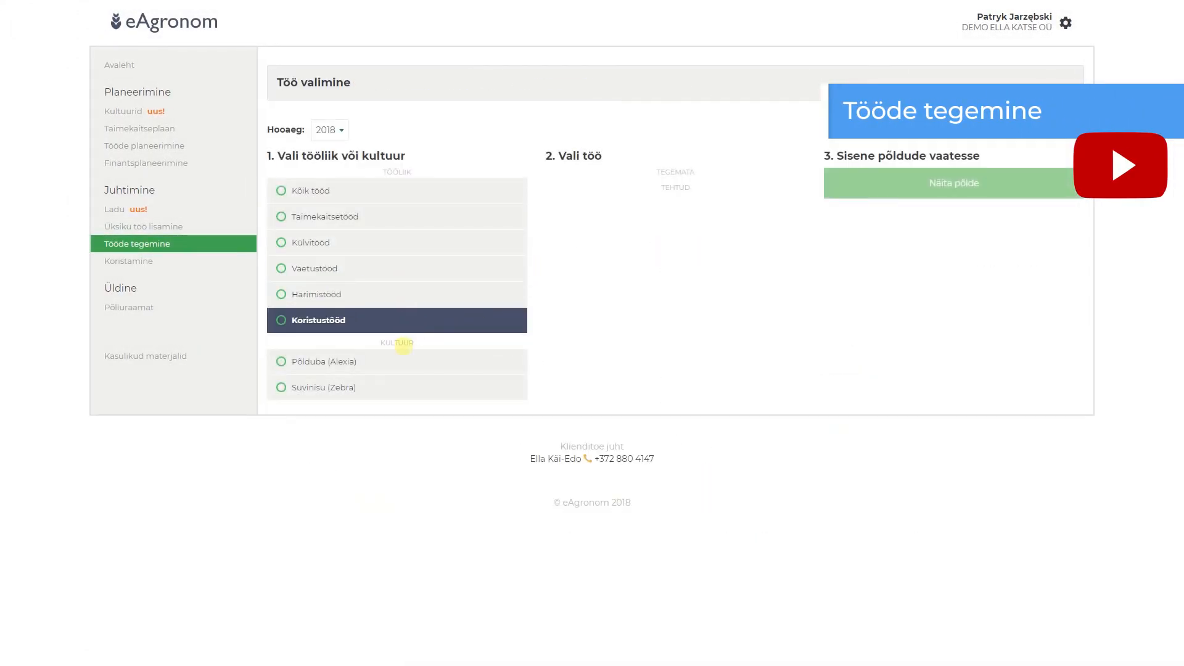
Step: List the works of the crop Põlduba (Alexia) and choose its Taimekaitse work with Edmundo
click(395, 362)
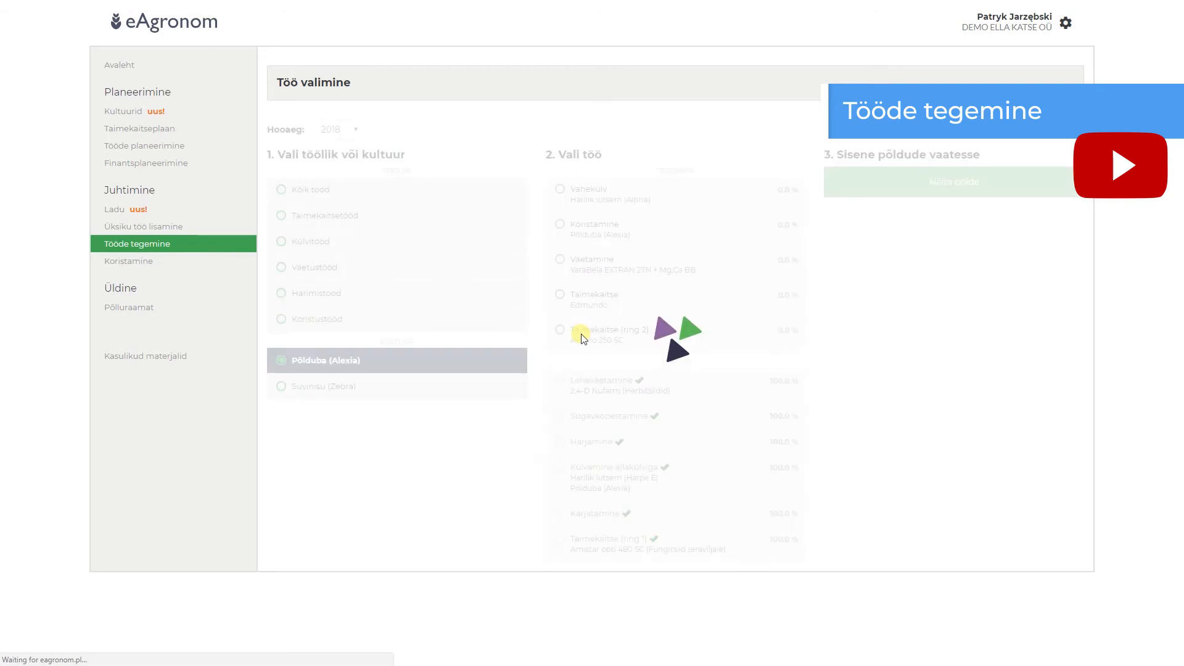
click(708, 305)
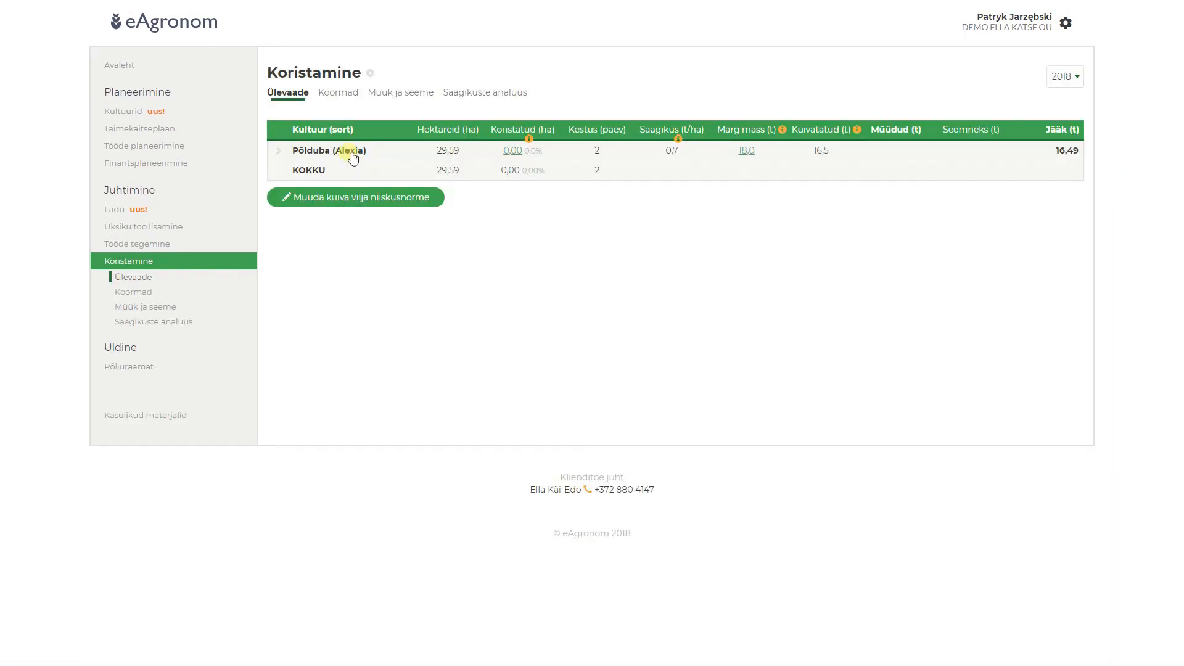
Step: Expand Põlduba (Alexia)'s fields in the harvest overview and examine field L17's wet mass
click(350, 153)
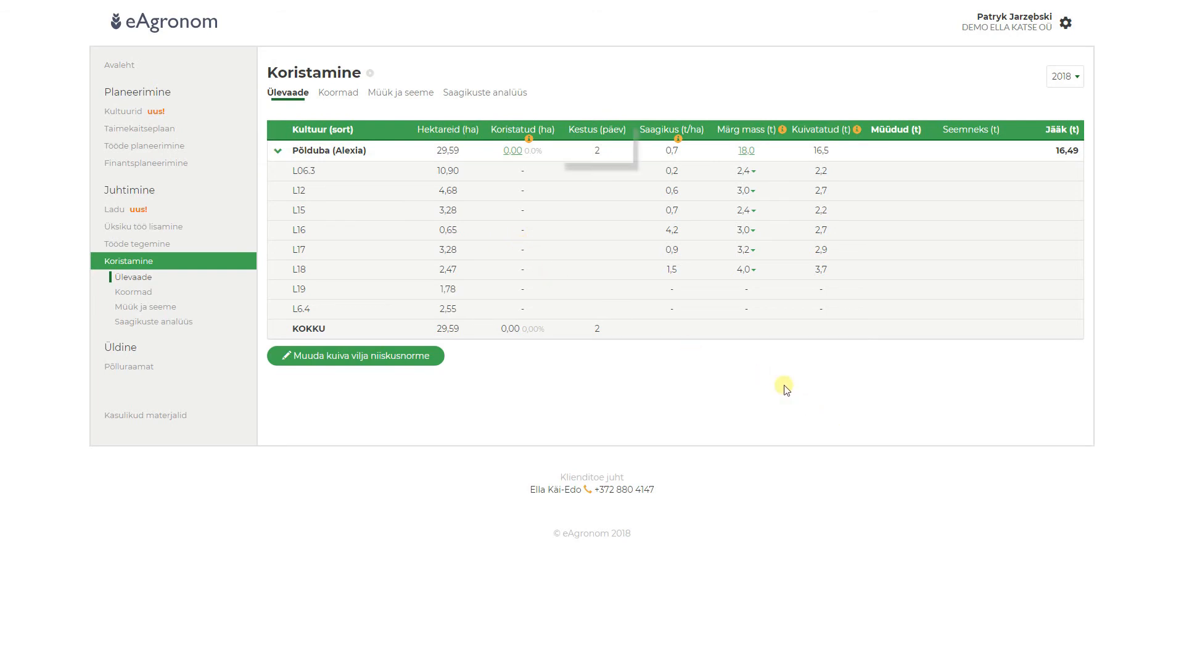
click(749, 251)
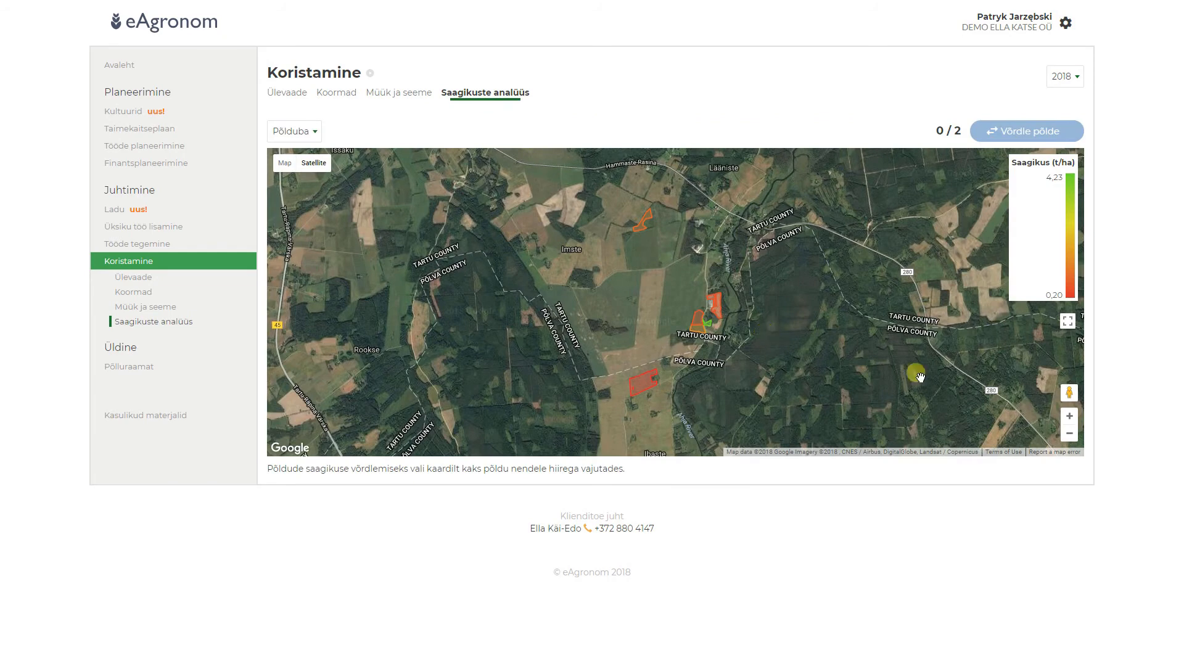
Step: Select fields L16 and L18 on the Põlduba yield analysis map and compare them
click(1070, 417)
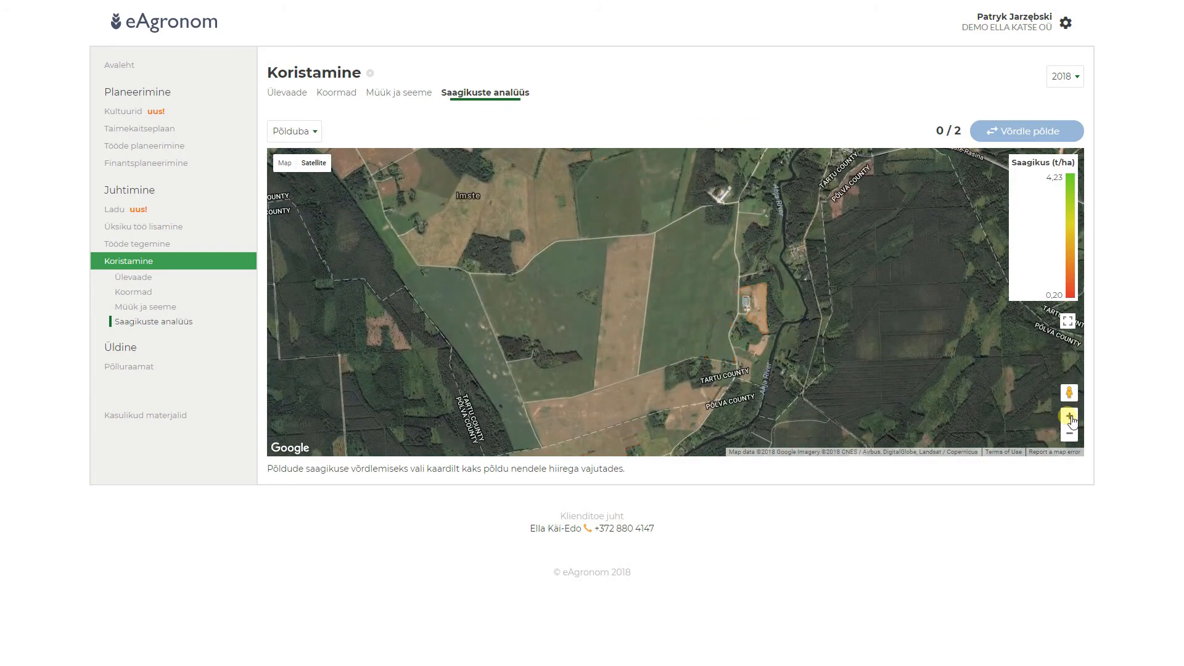
click(1070, 417)
drag(862, 380, 749, 336)
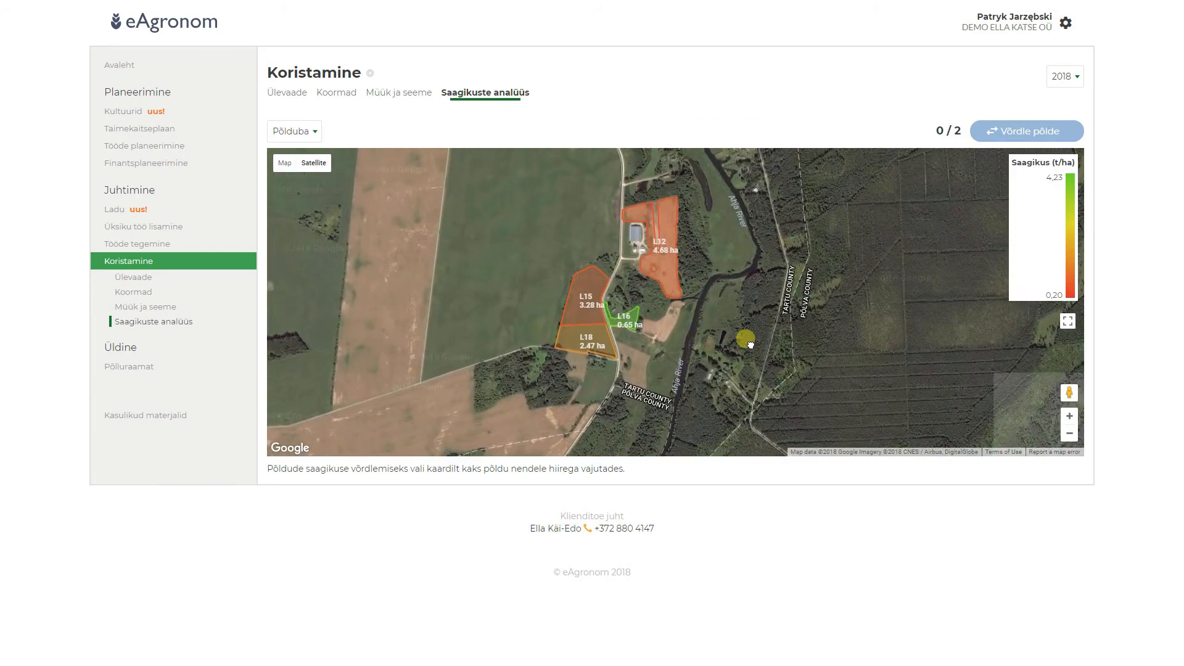
click(310, 139)
click(311, 141)
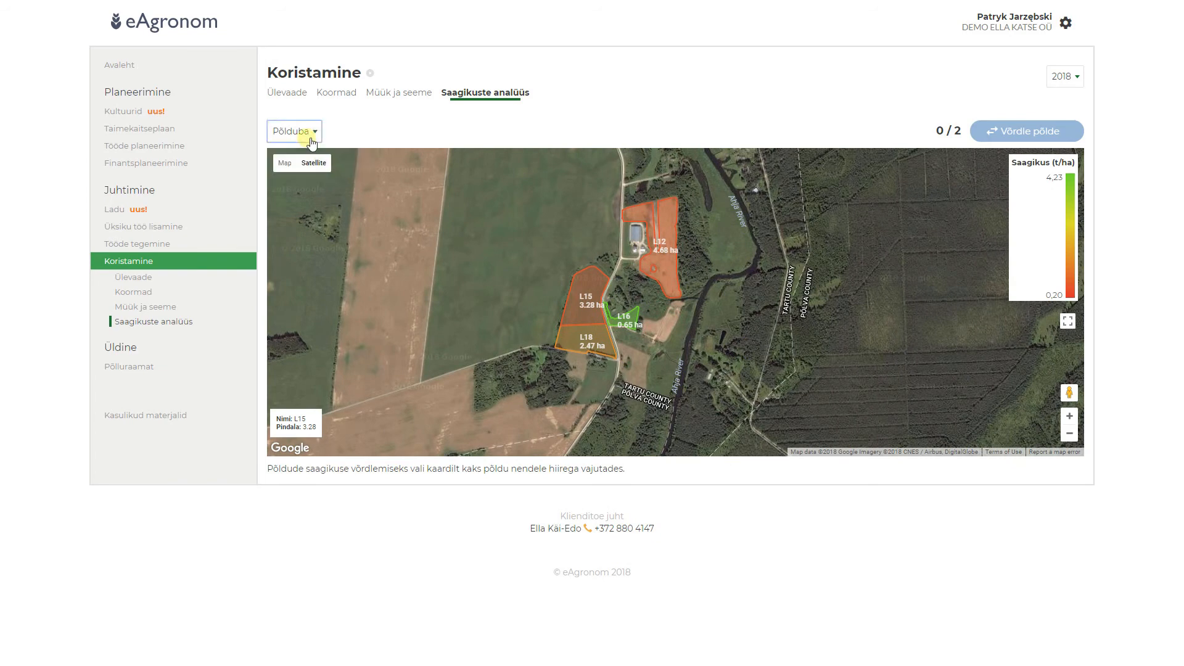
click(603, 331)
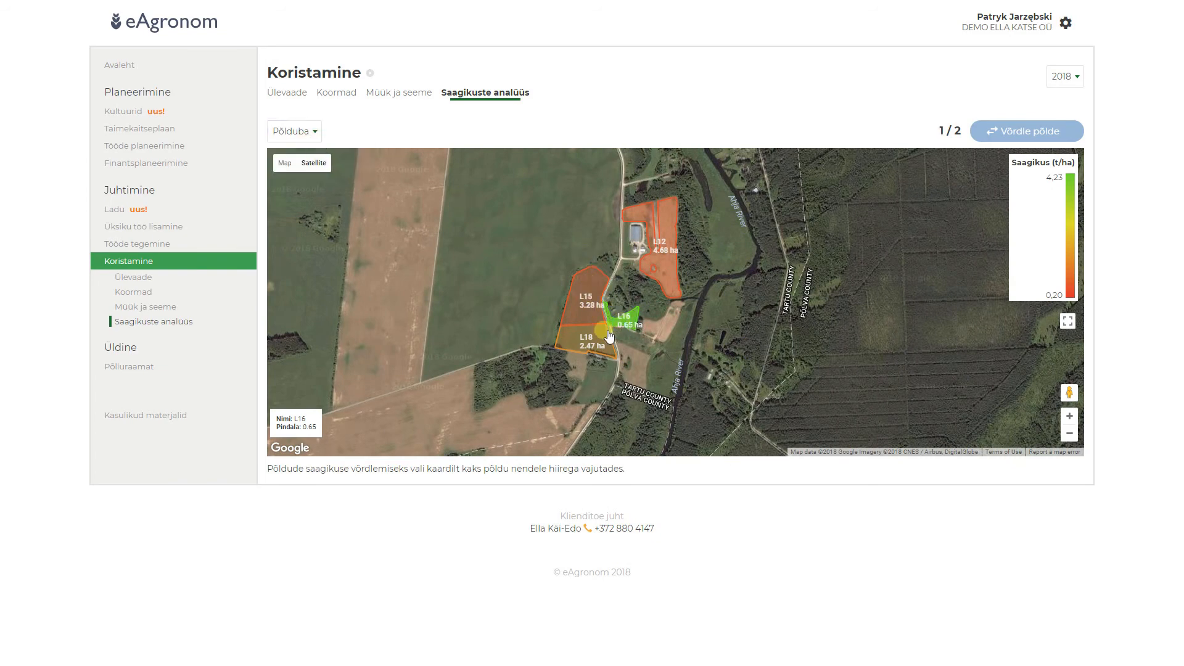
click(592, 346)
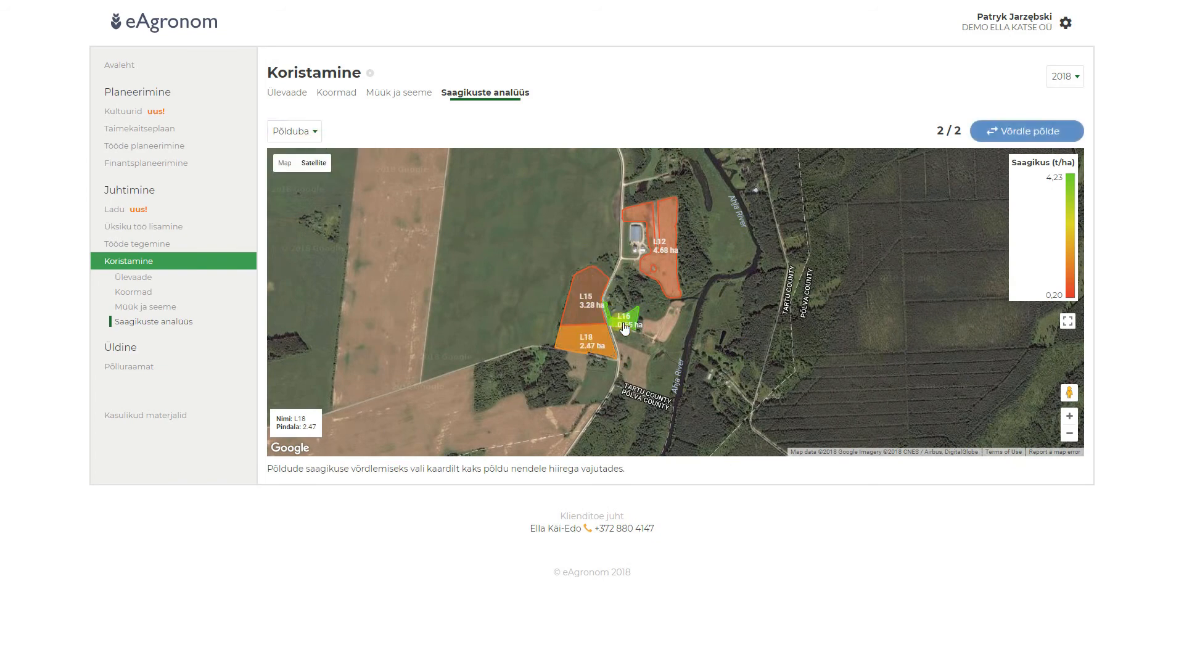
click(1008, 127)
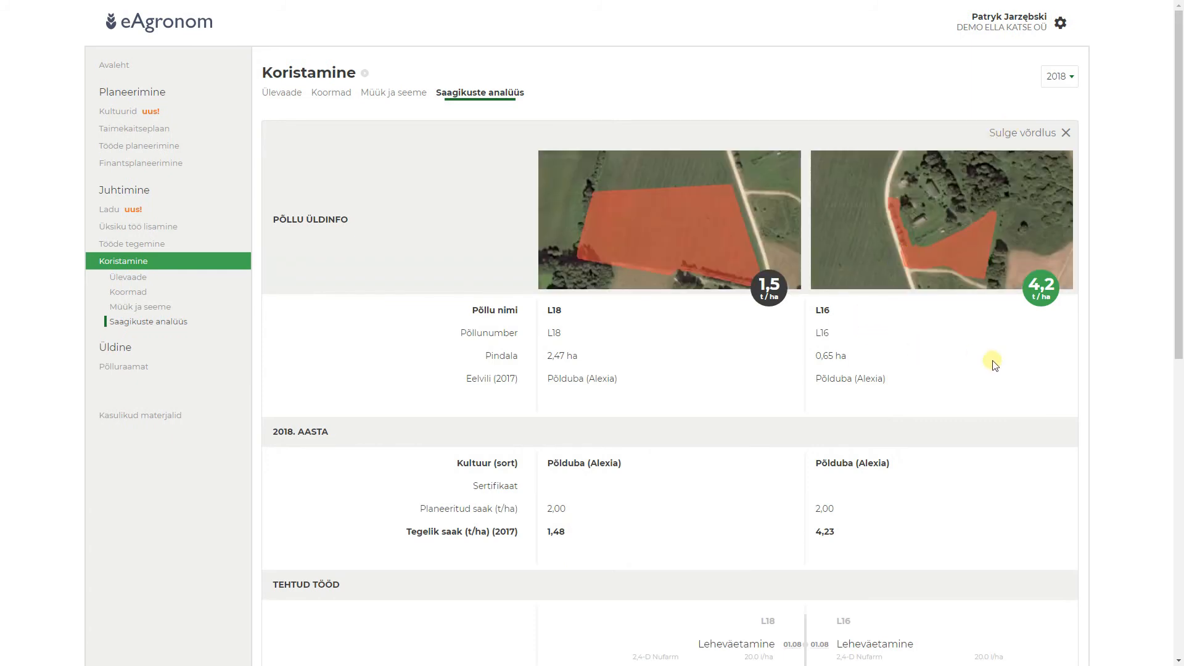
Step: Review the comparison of the two fields, including completed works, nutrient balance and soil data
scroll(992, 364, down, 5)
scroll(1000, 368, down, 3)
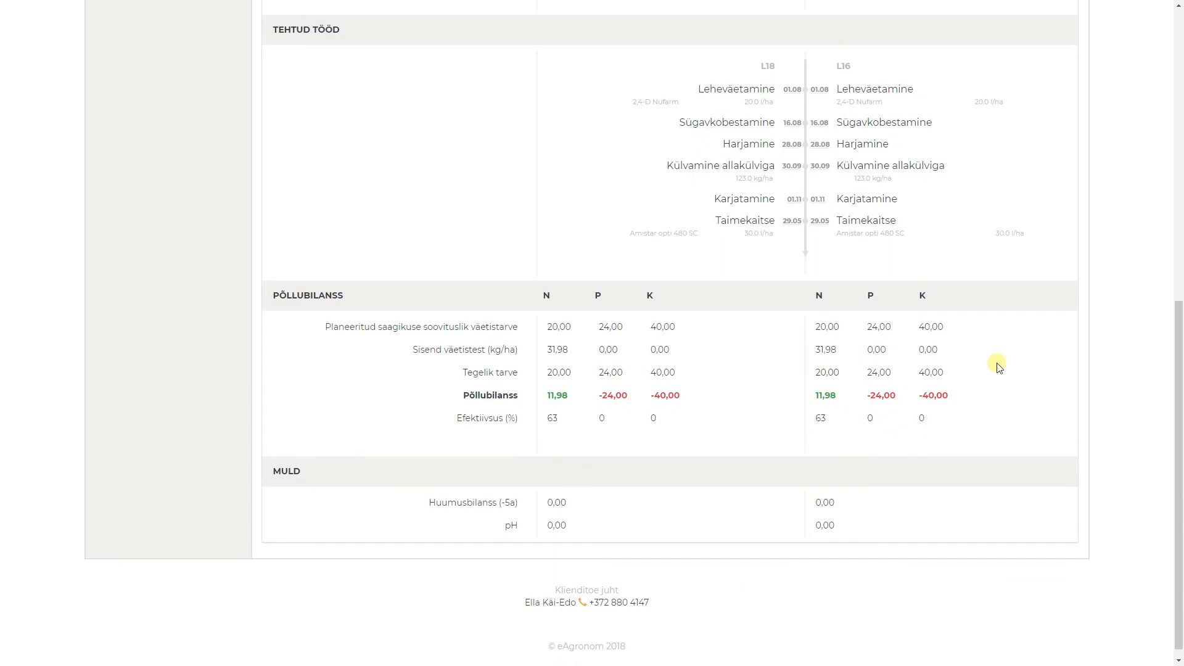
scroll(999, 366, up, 6)
scroll(999, 366, up, 3)
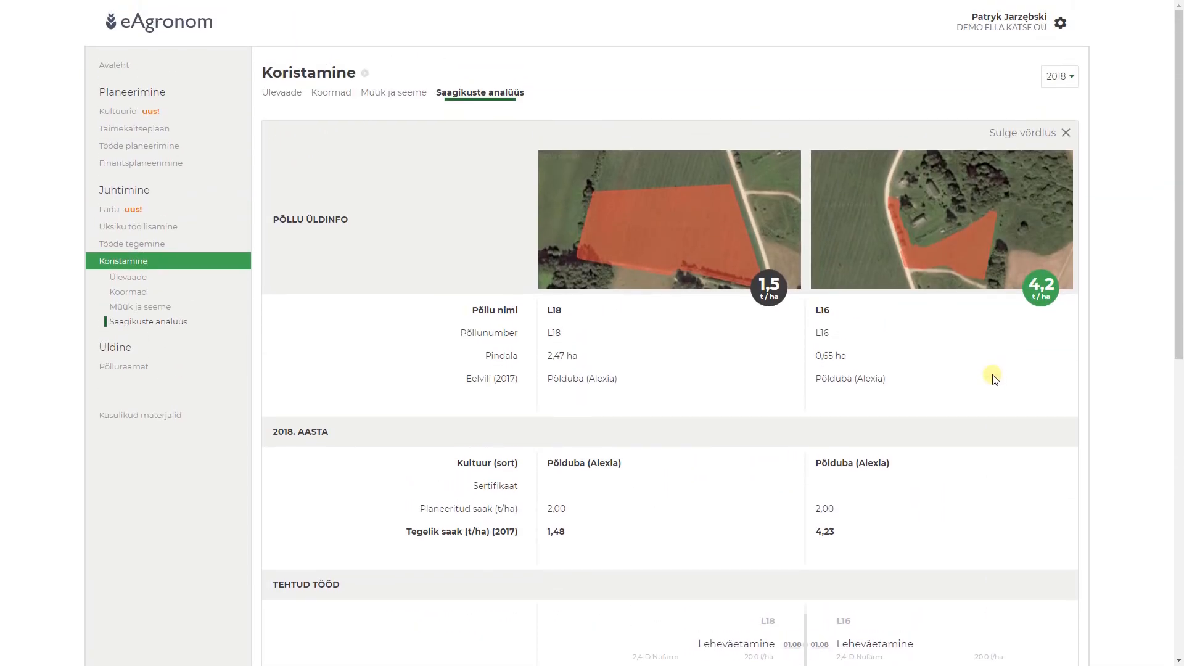
scroll(999, 364, down, 3)
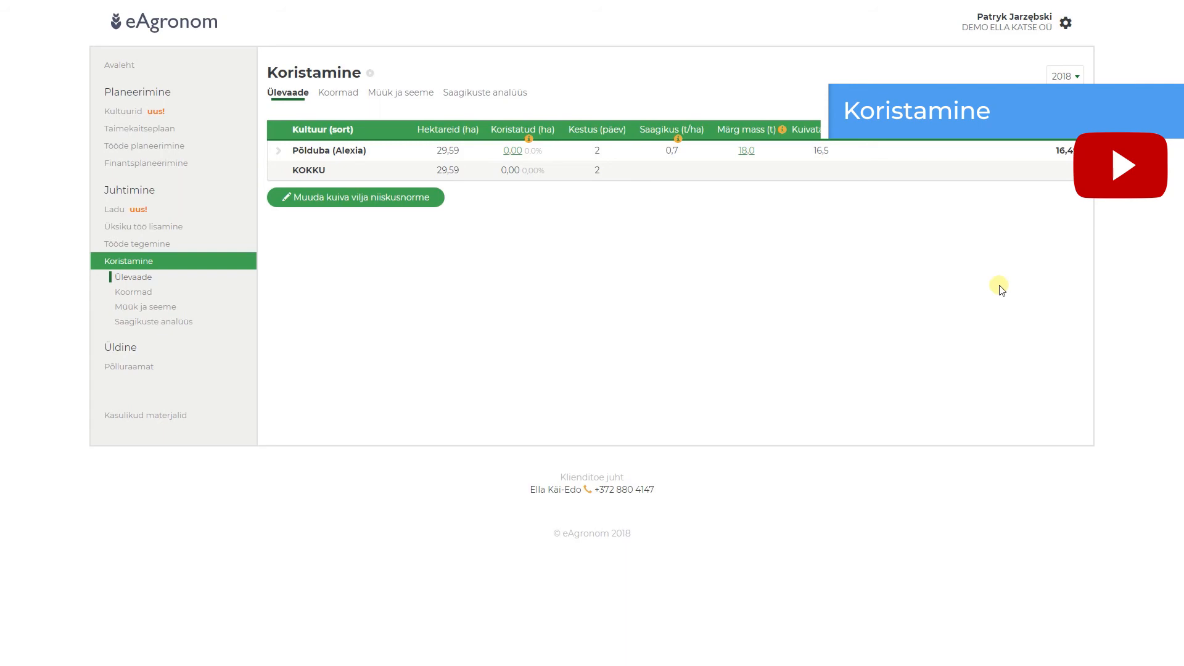
Step: Compile the PRIA field book report for 2018 and download it
click(999, 173)
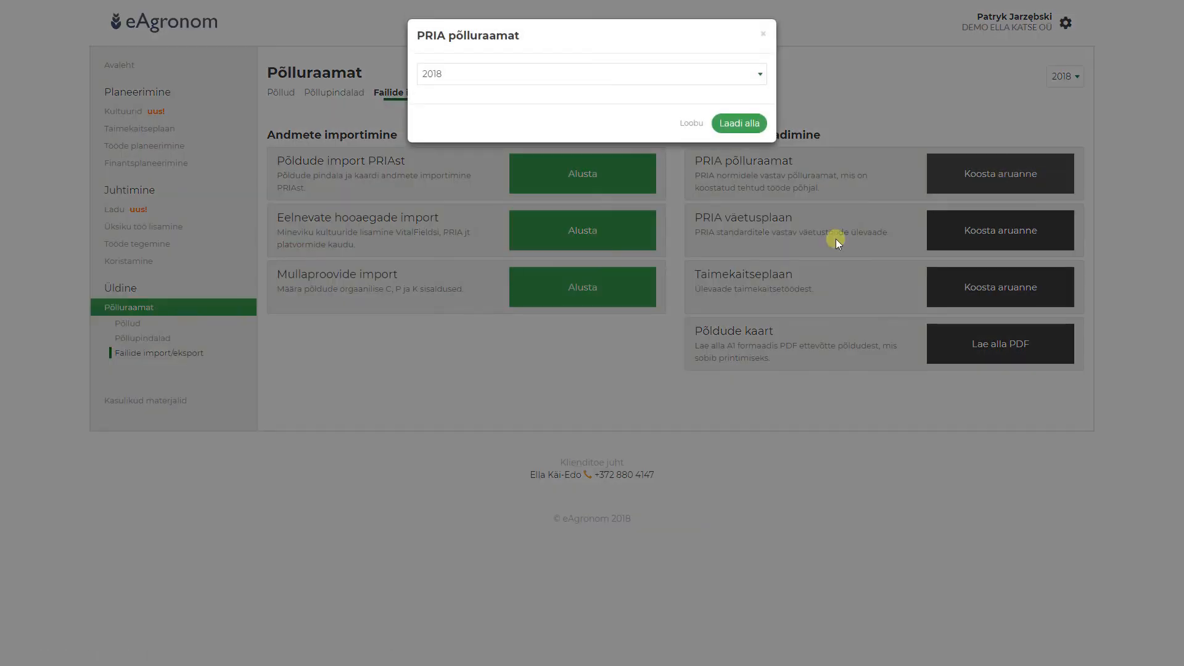
click(739, 126)
click(976, 219)
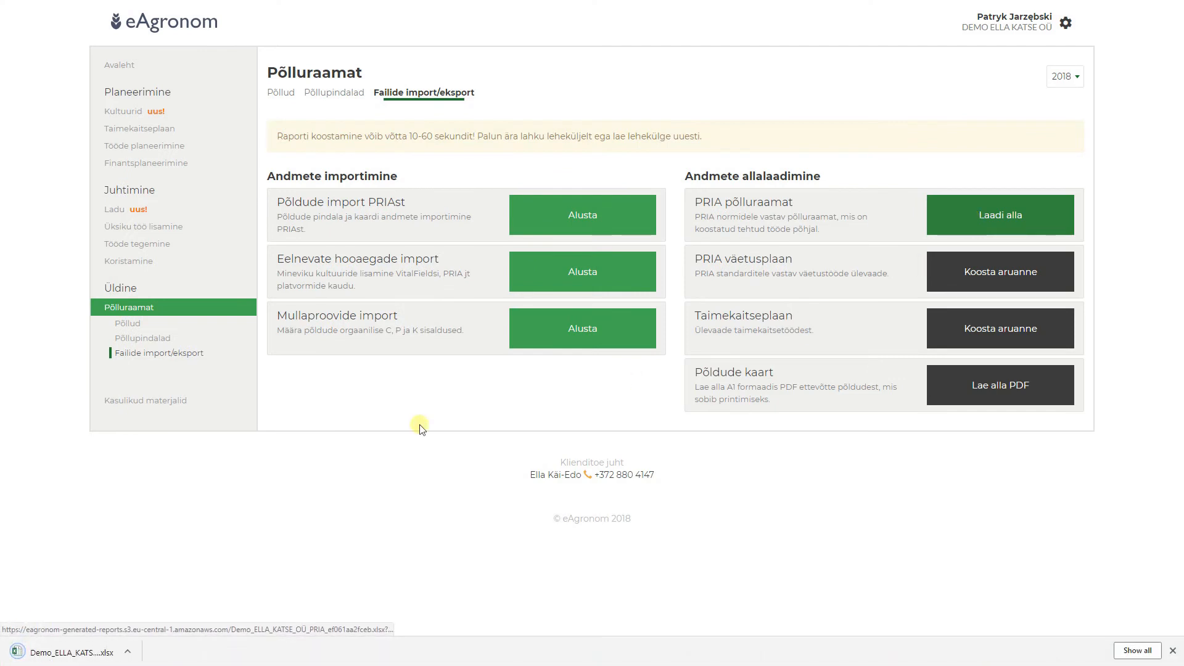
Step: Open the downloaded report in Excel and review field L01's sheet with its completed works and used materials
click(89, 653)
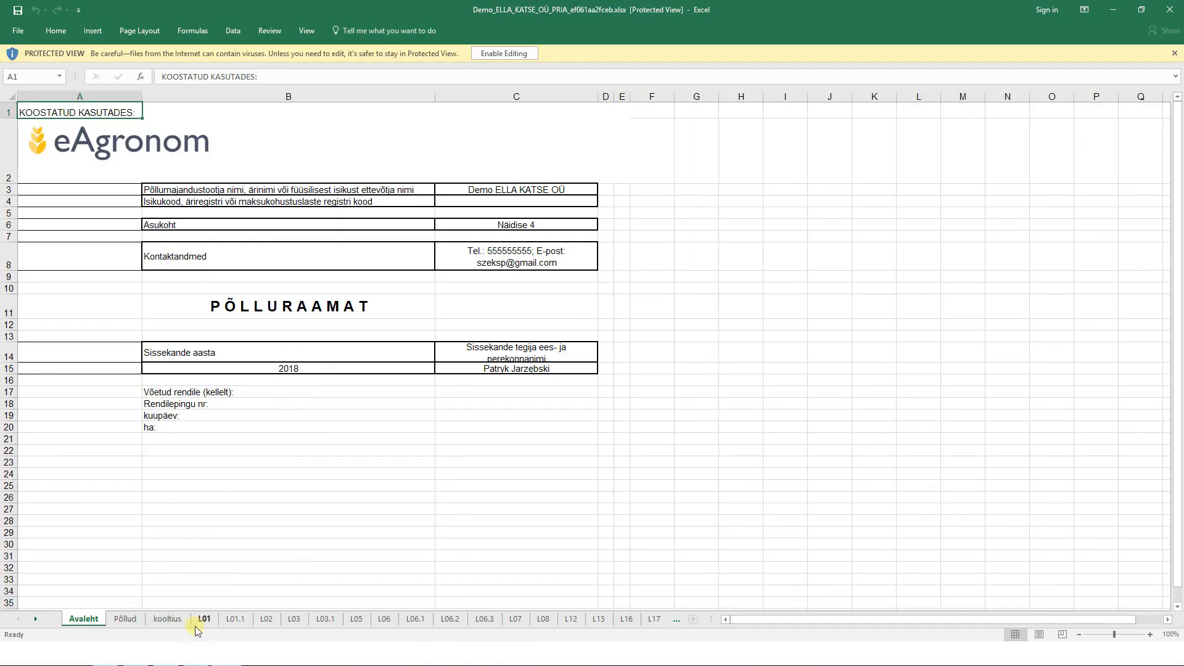
click(204, 620)
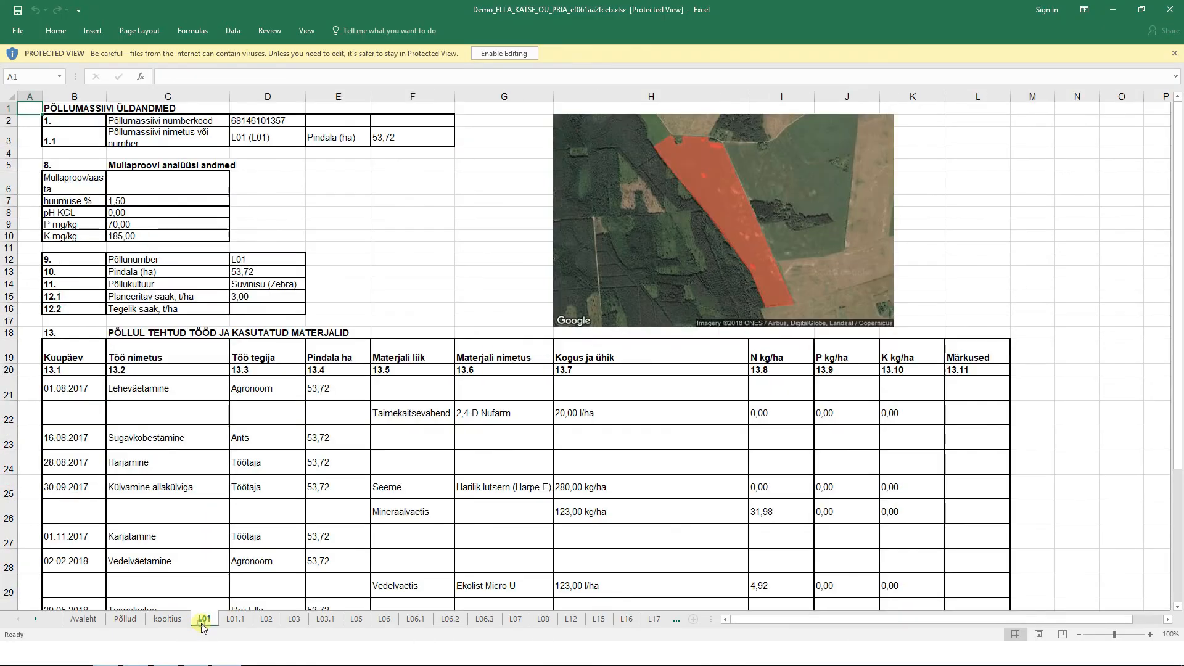
scroll(486, 512, down, 4)
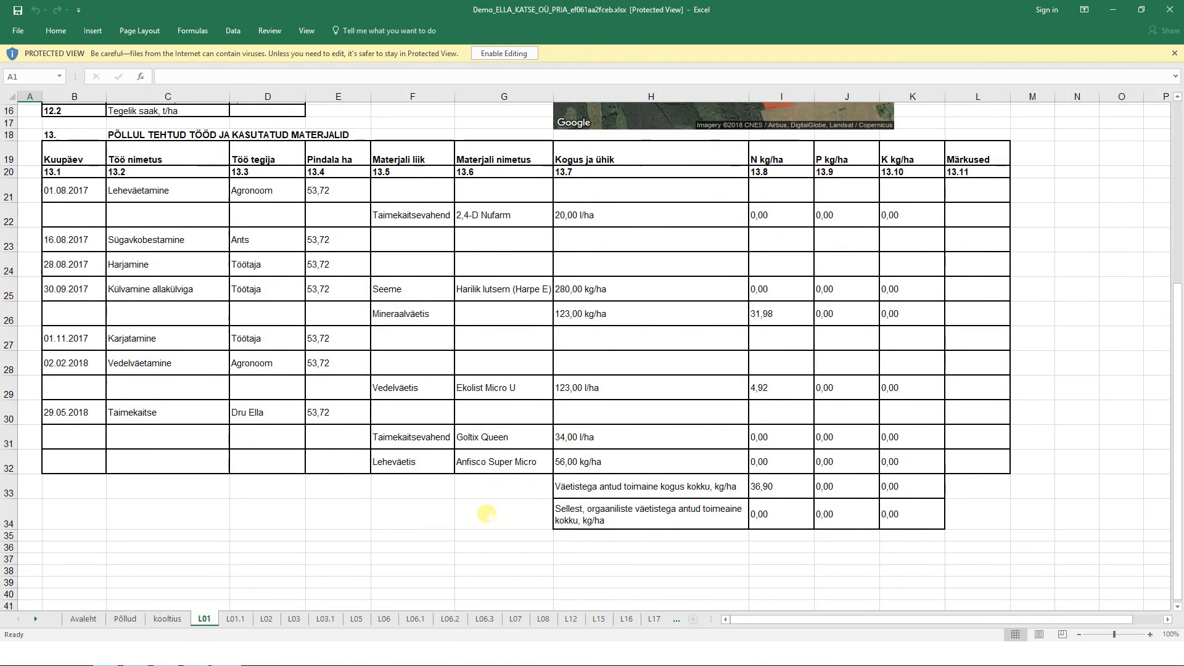
scroll(487, 512, up, 4)
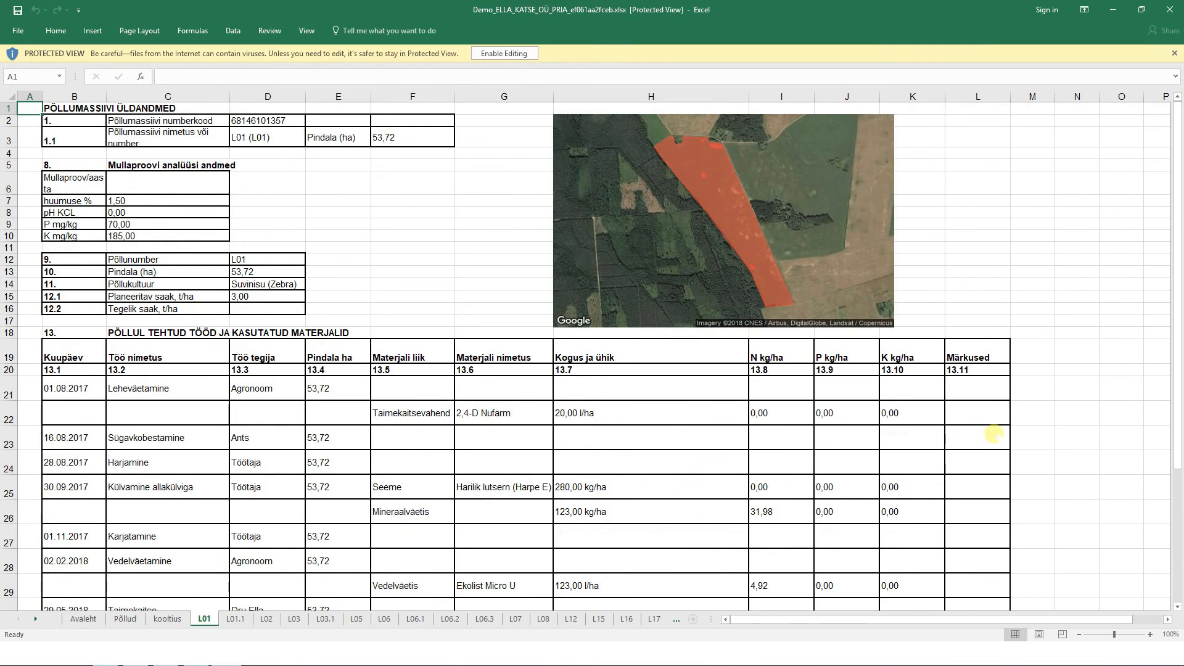